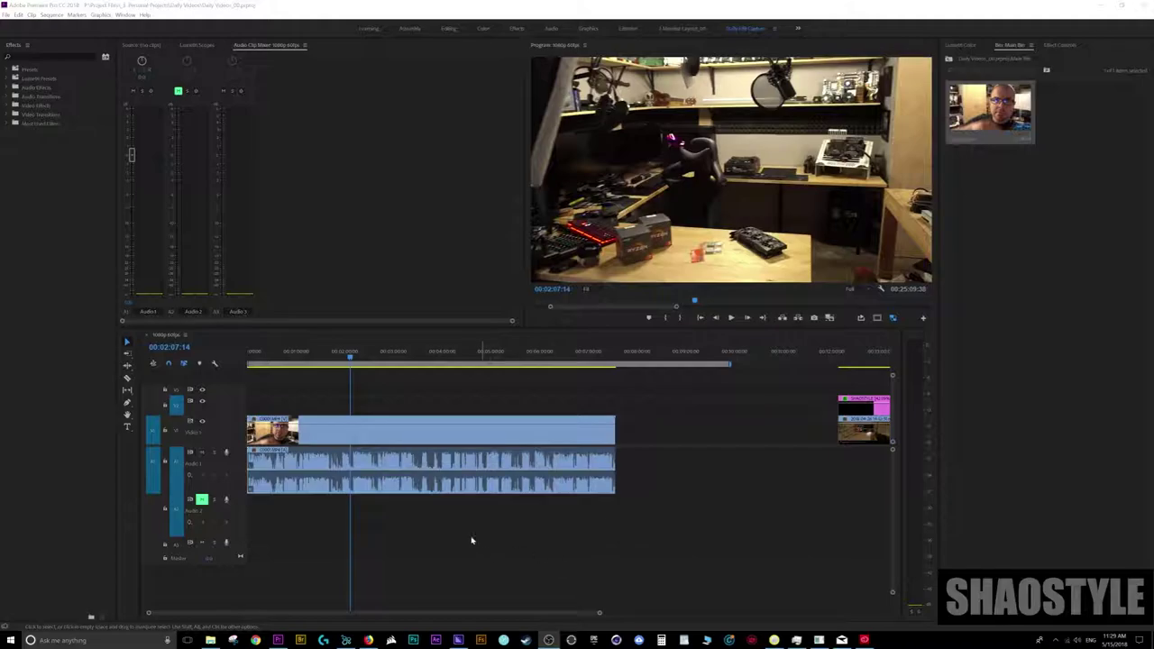
- Scrub the sequence playhead from about 1:39 to three minutes, then back near the start
click(357, 395)
mouse_move(356, 395)
mouse_down()
mouse_move(476, 397)
mouse_move(327, 401)
mouse_up()
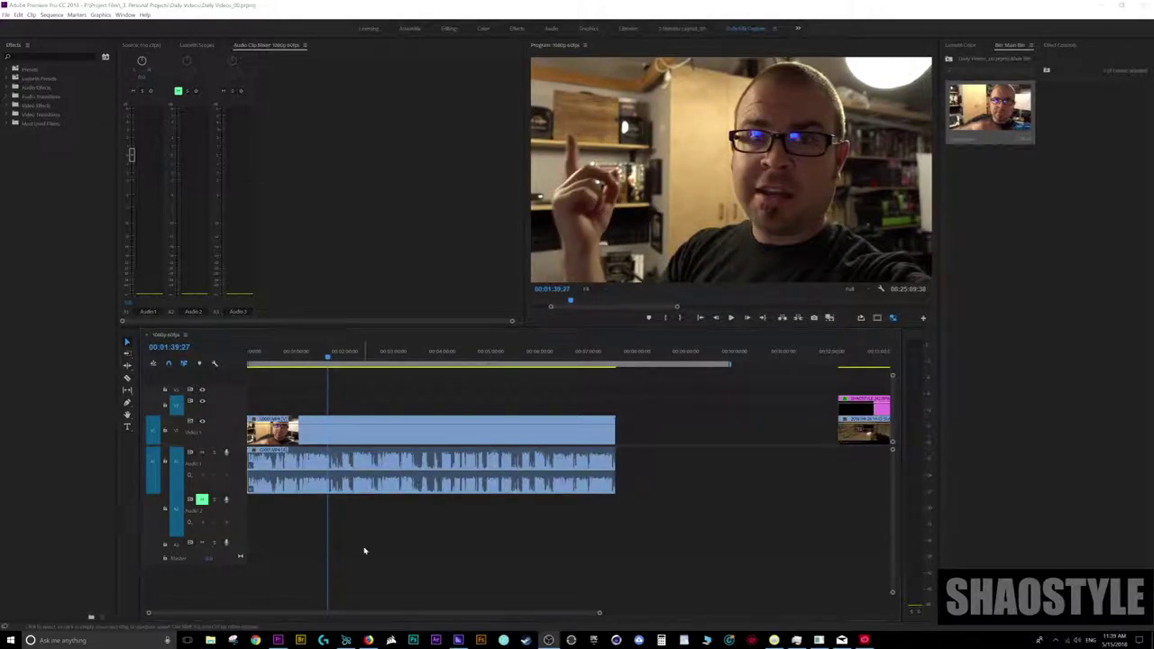
mouse_move(363, 546)
mouse_down()
mouse_move(393, 521)
mouse_move(322, 523)
mouse_move(451, 528)
mouse_move(451, 518)
mouse_up()
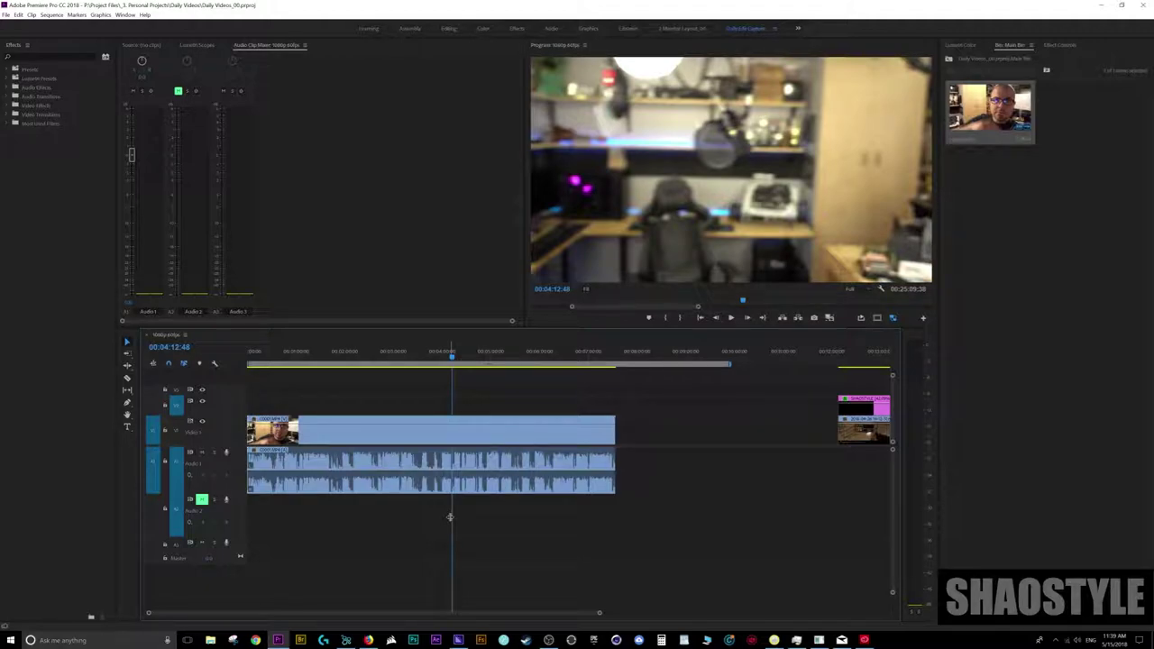
mouse_move(450, 516)
mouse_down()
mouse_move(257, 544)
mouse_move(497, 536)
mouse_move(284, 533)
mouse_move(407, 534)
mouse_up()
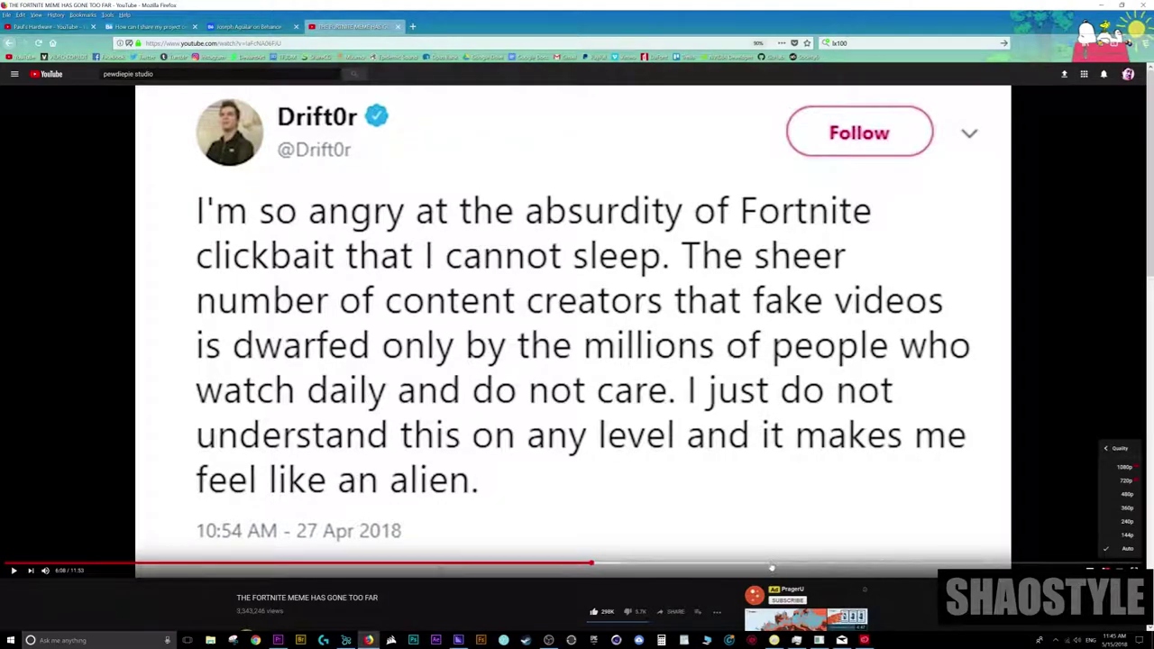
- Seek the YouTube video ahead to a later part
click(773, 565)
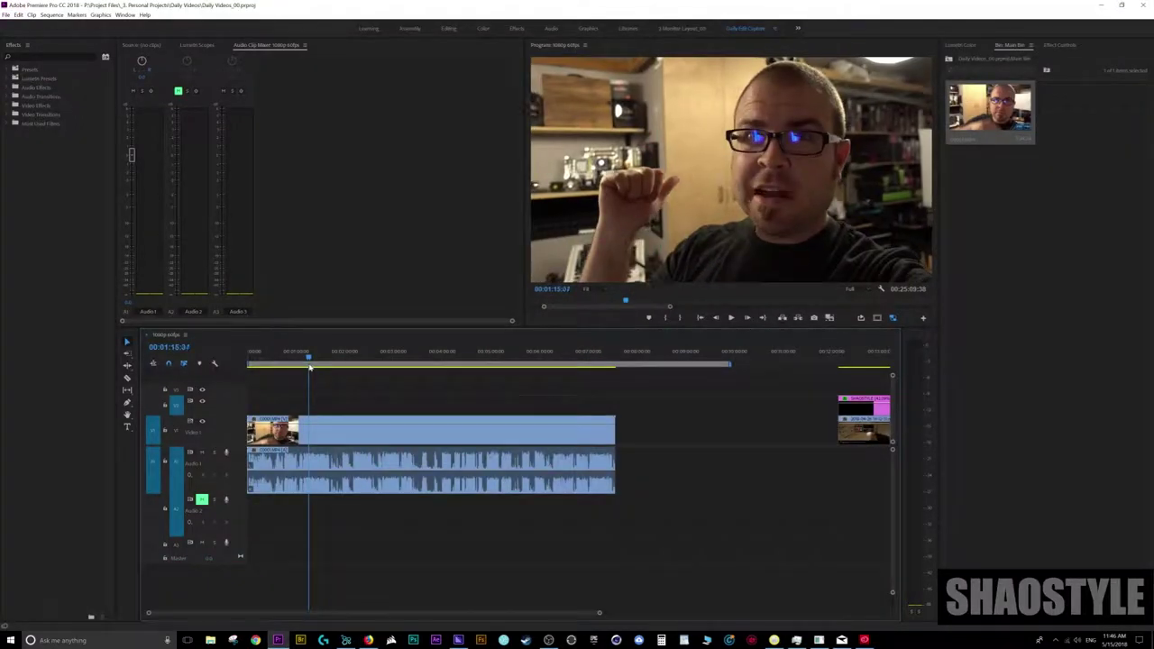
drag(309, 367, 327, 367)
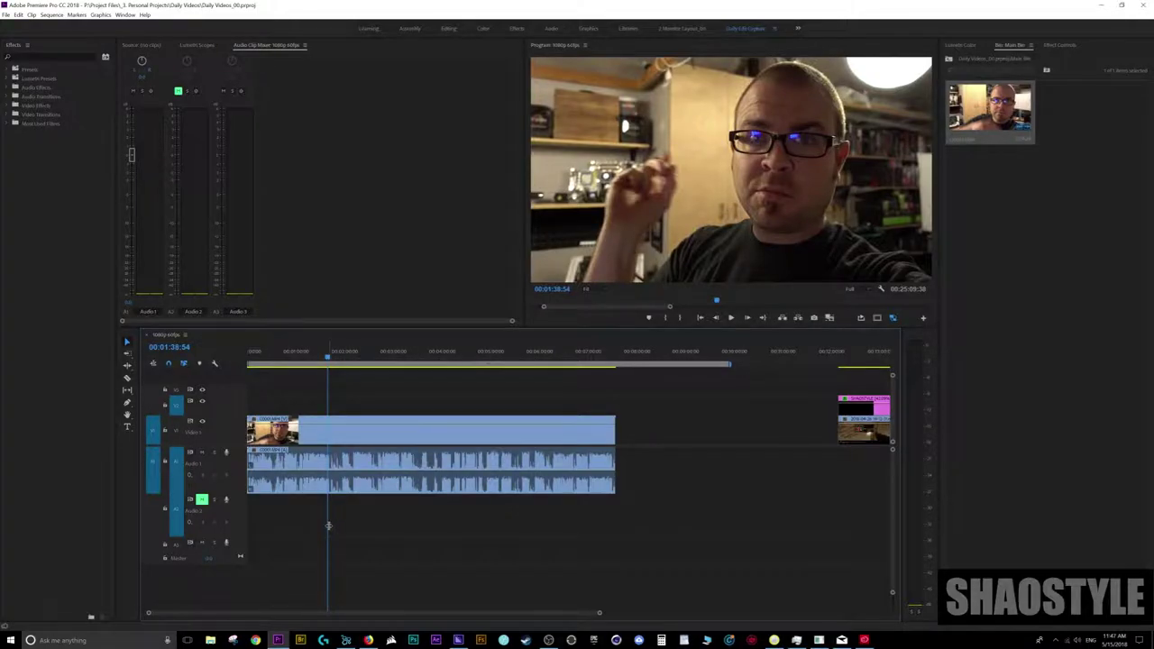
click(329, 528)
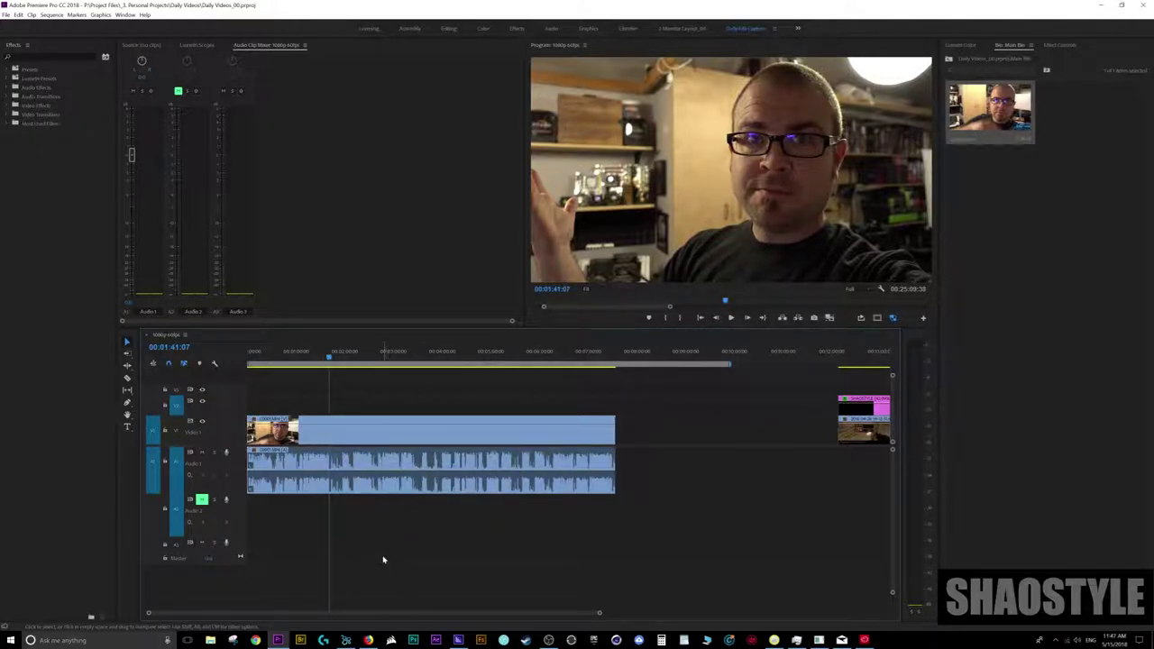
click(326, 438)
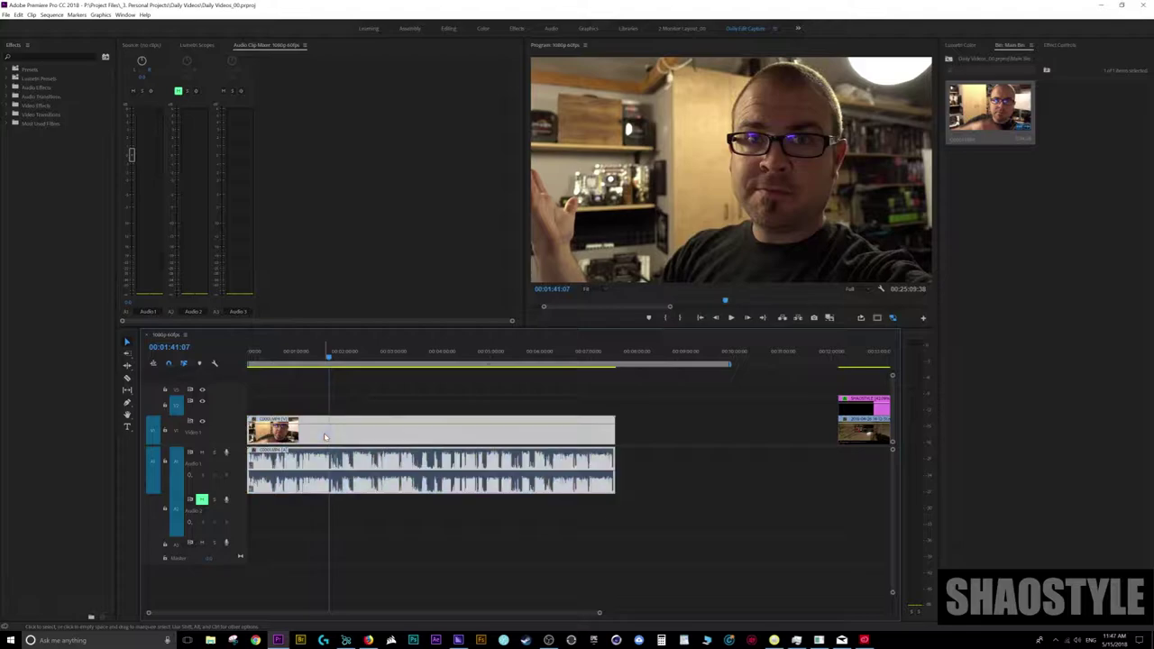
- Maximize the Program Monitor, scrub back to about one minute and step forward a few frames
key(grave)
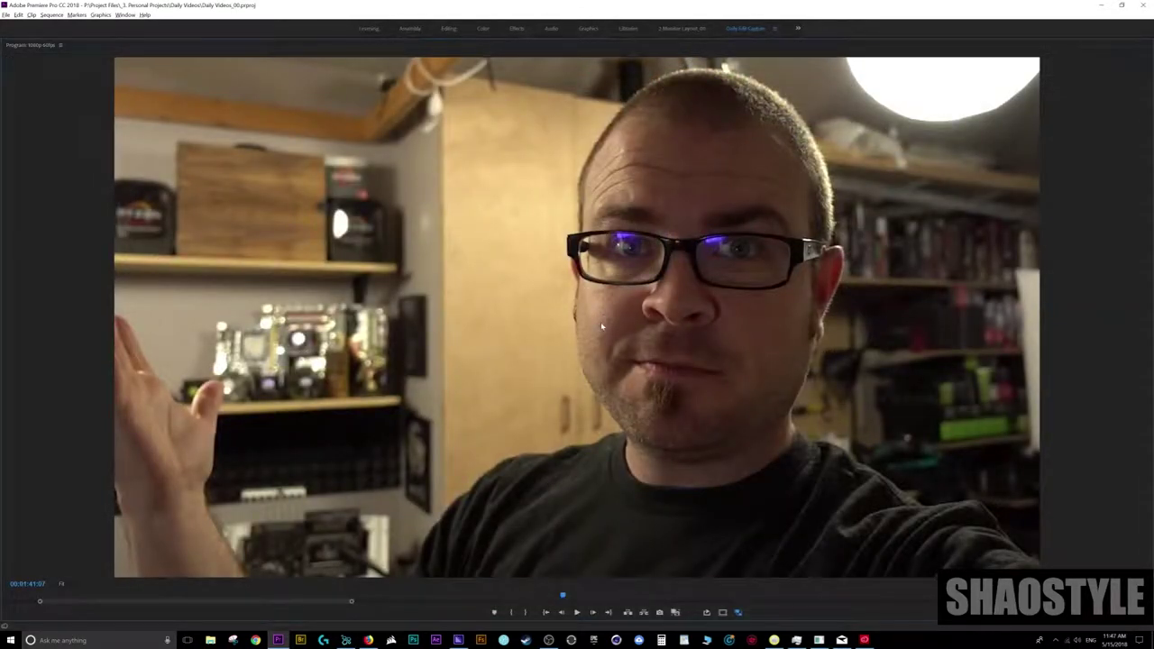
drag(530, 597, 46, 605)
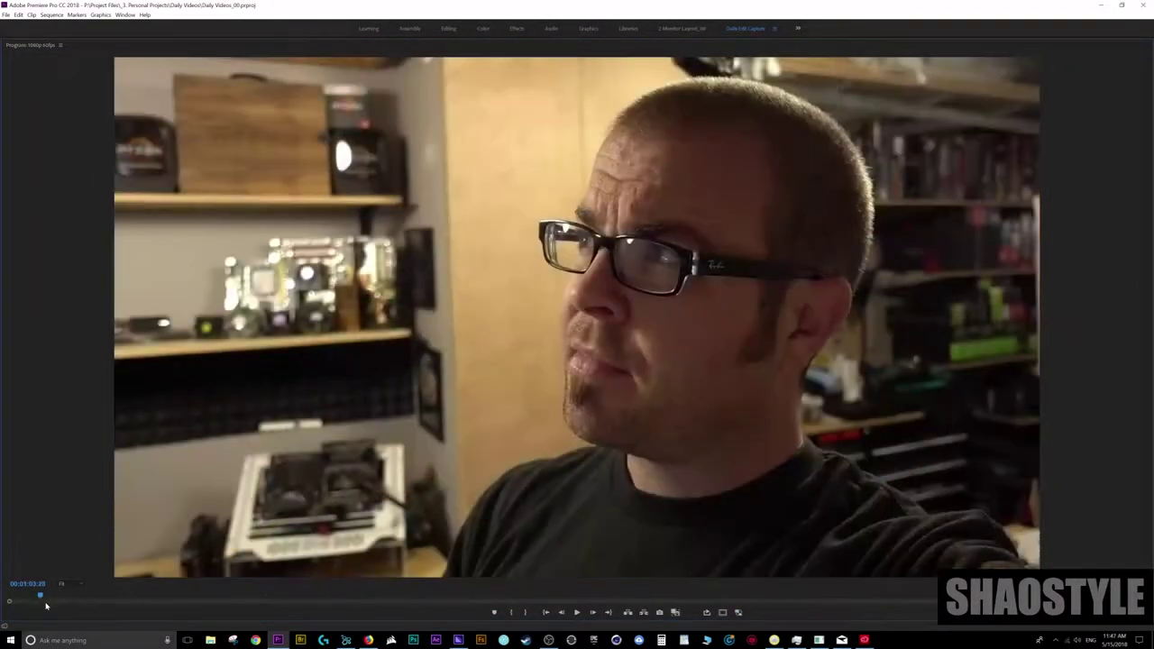
key(Right)
key(Right)
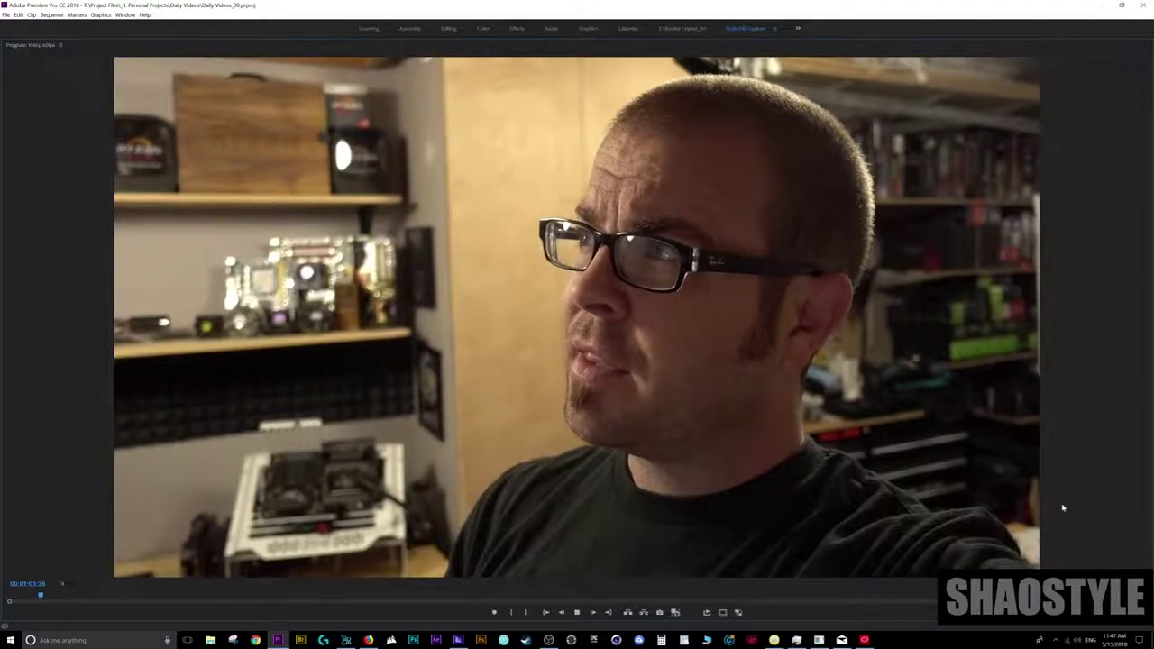
key(Right)
key(Right)
key(Right)
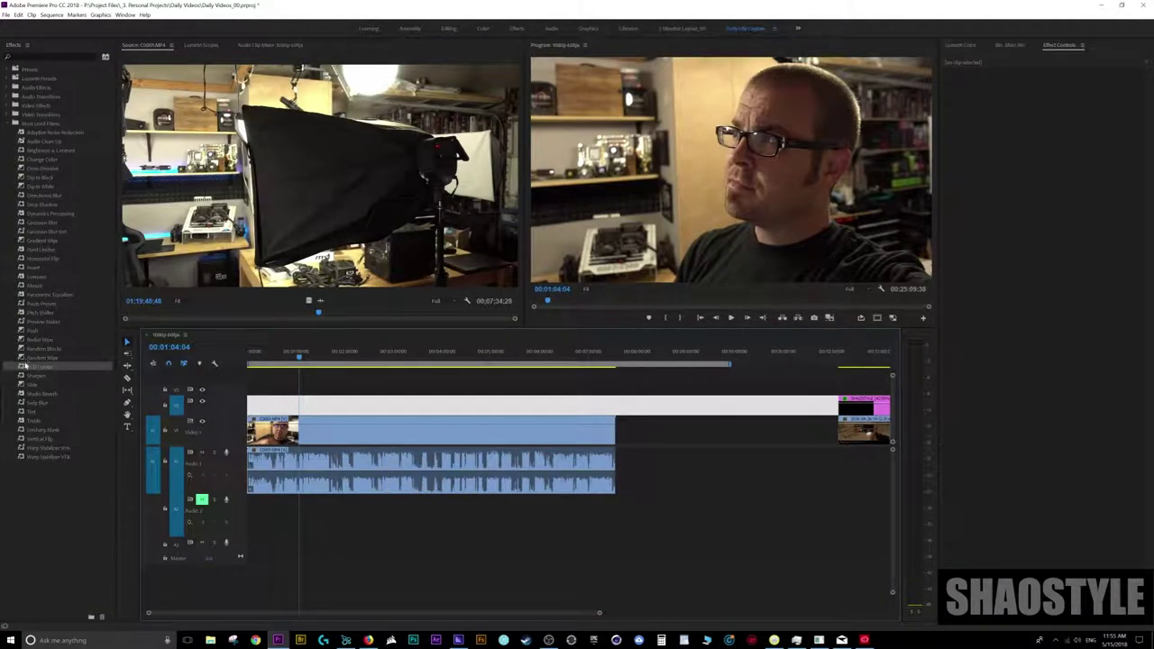
- Select the first camera clip in the timeline
click(26, 367)
click(350, 440)
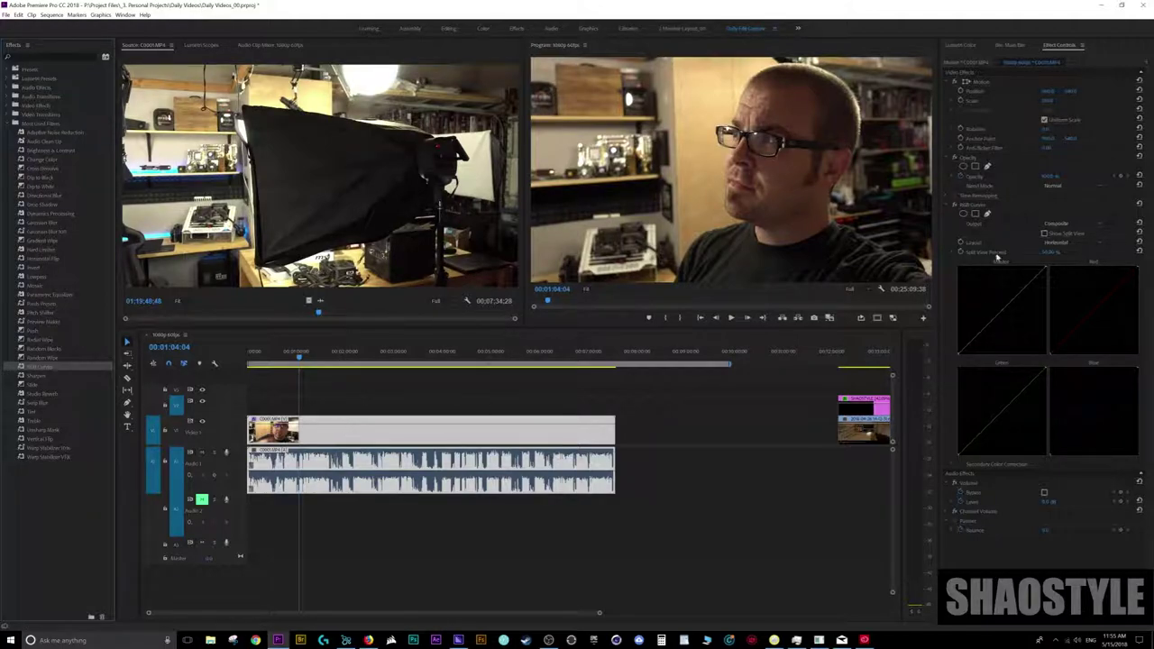
click(405, 541)
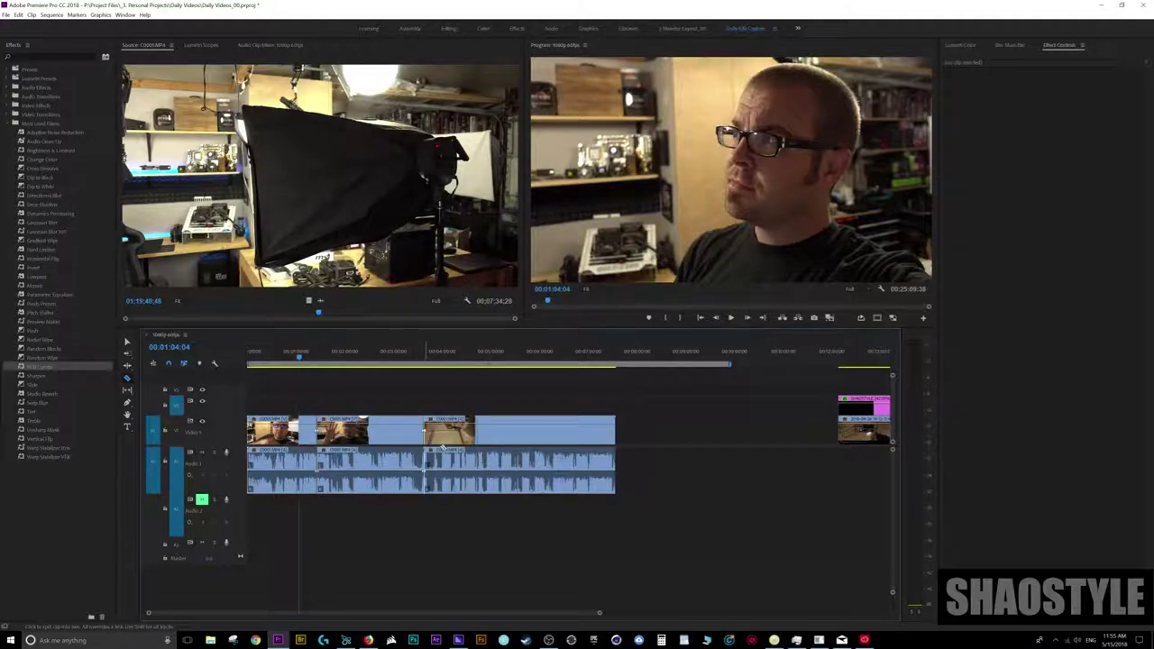
click(270, 434)
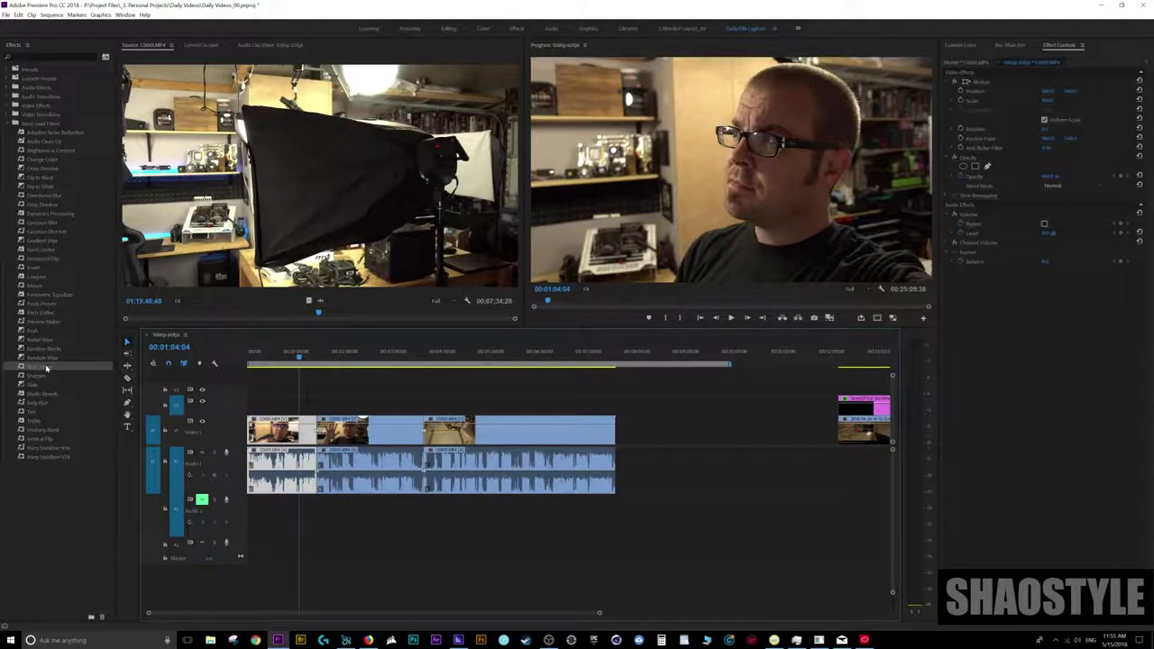
- Apply RGB Curves to the first clip, lift the master midtones and add blue
drag(41, 367, 289, 436)
drag(1001, 312, 991, 295)
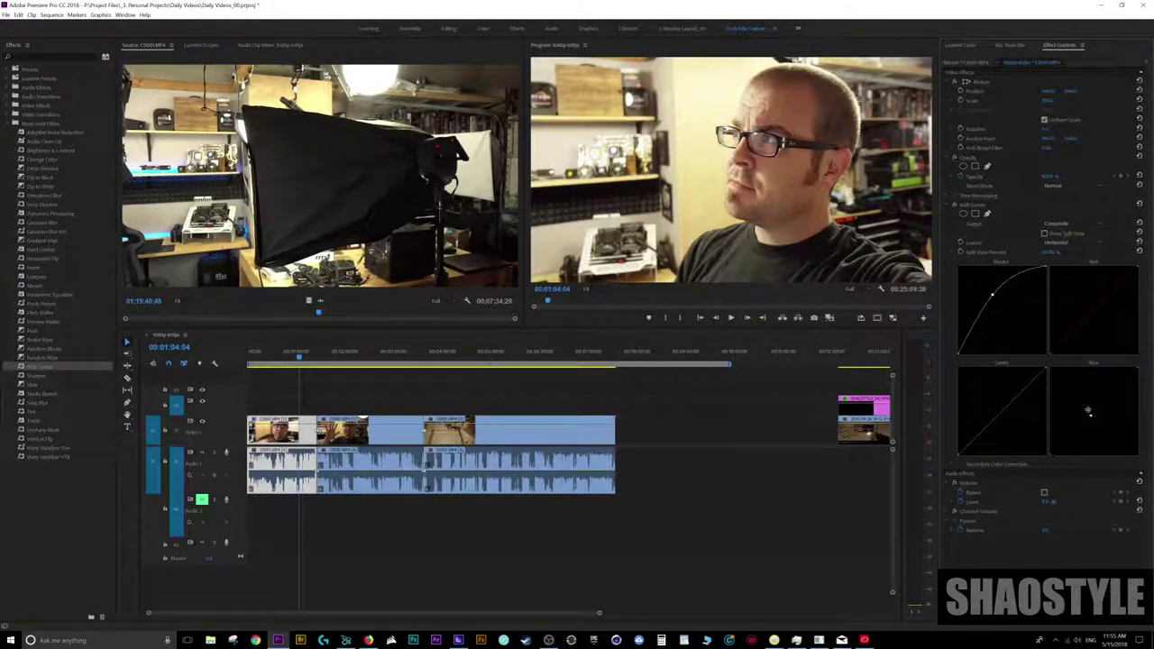
drag(1087, 408, 1064, 392)
drag(302, 351, 446, 365)
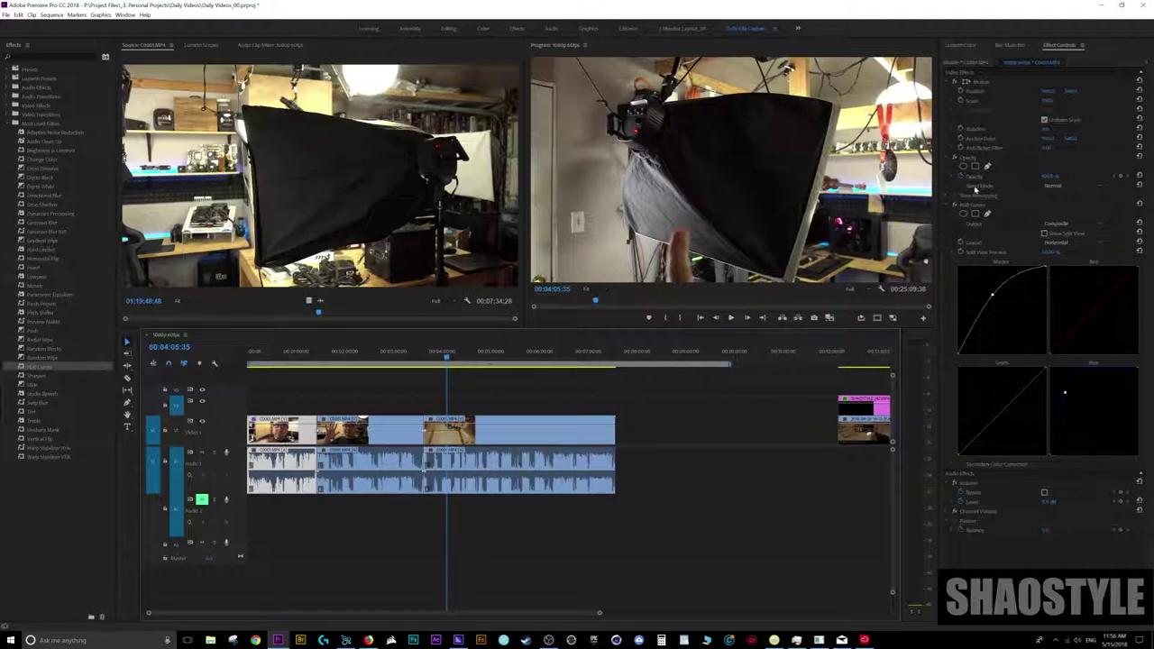
- Nest the sequence clips and apply RGB Curves to the nested clip
key(alt+n)
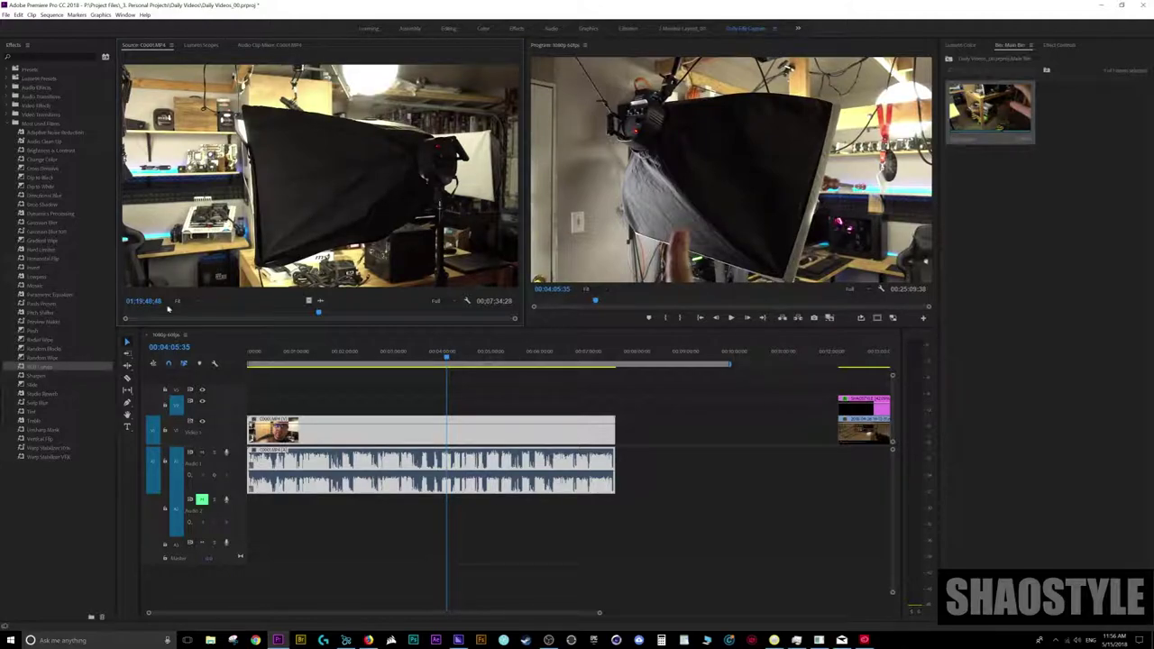
click(23, 369)
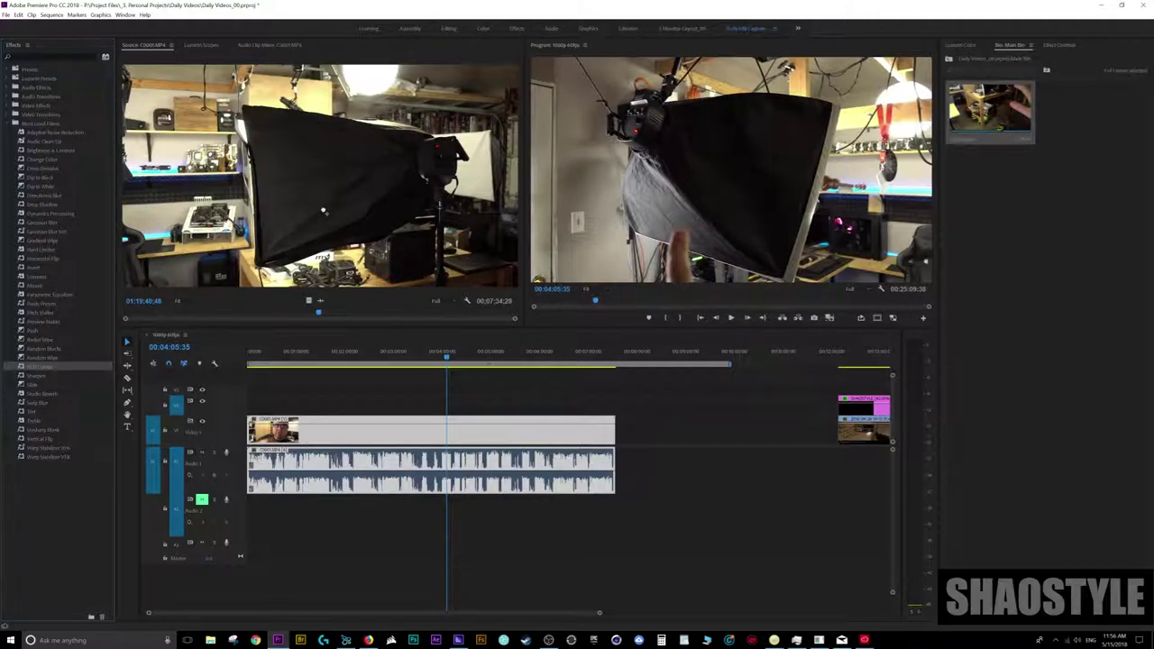
drag(323, 212, 243, 201)
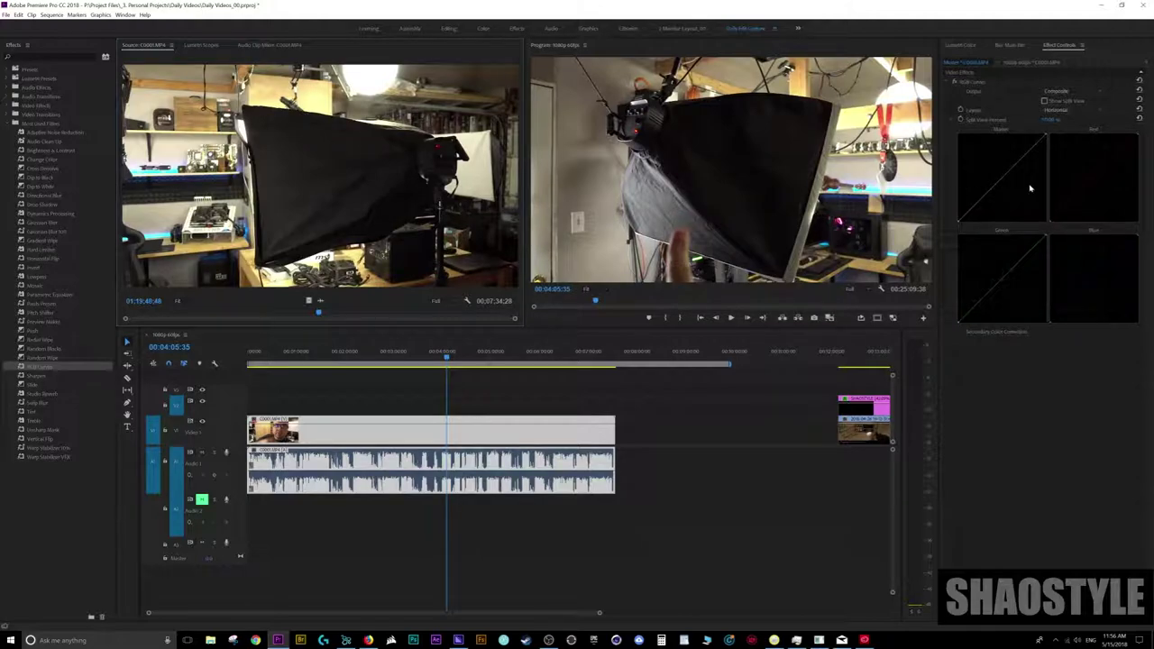
- Raise the master curve midtones and pull the blue curve down for a yellow tint
drag(1015, 180, 978, 159)
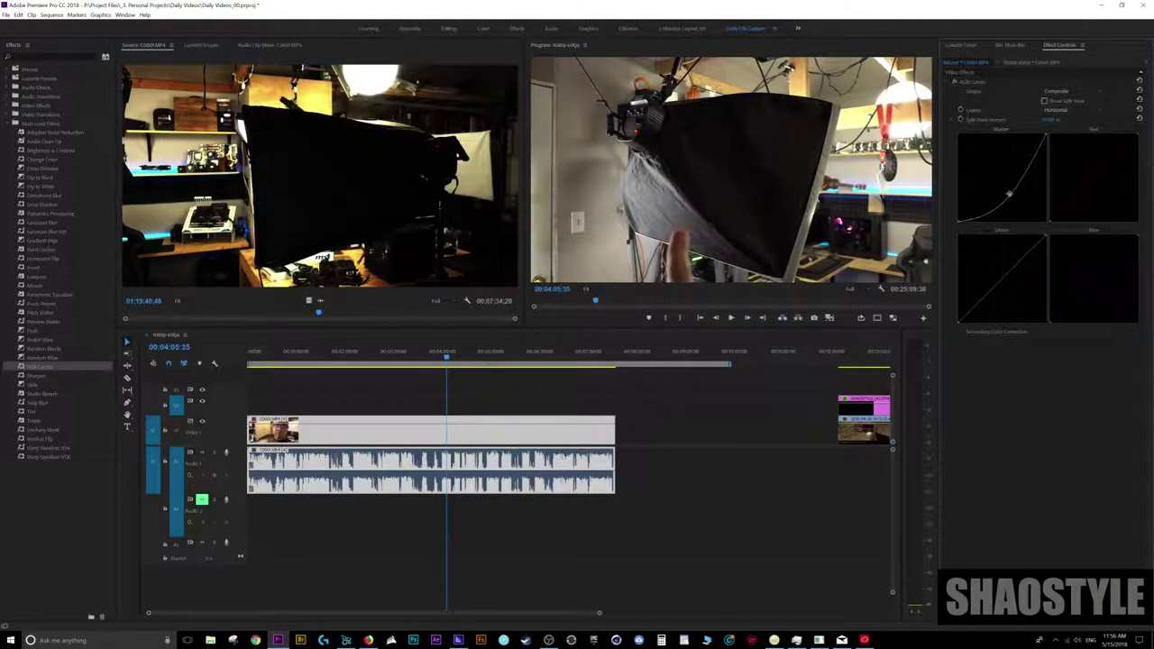
drag(978, 158, 982, 168)
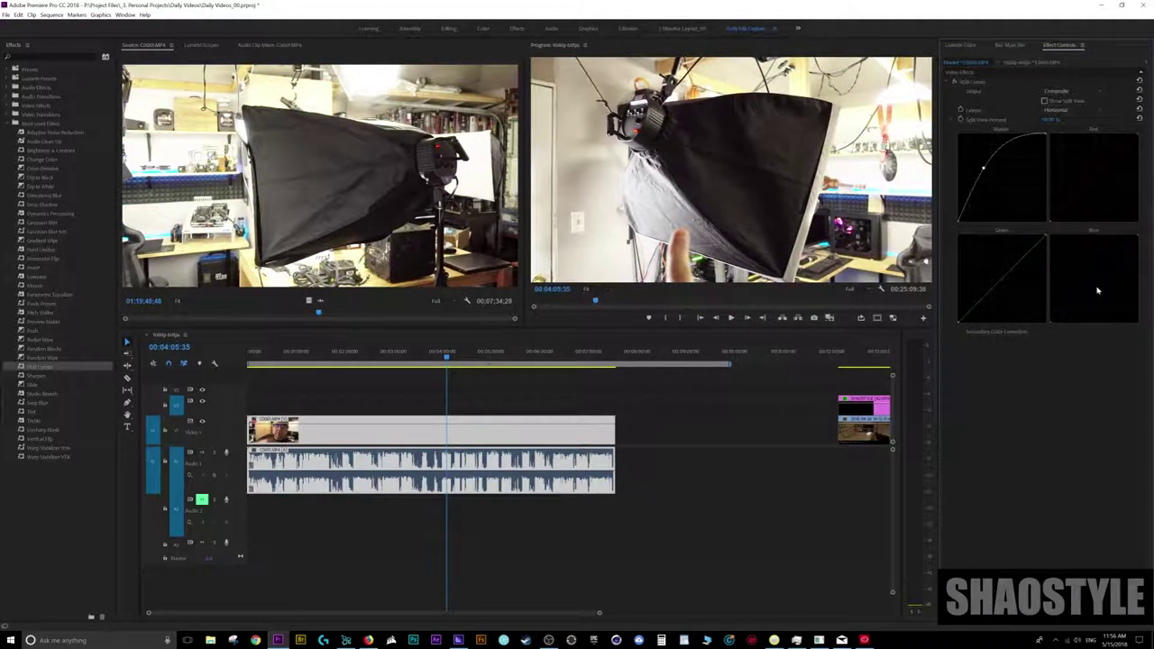
drag(1094, 277, 1101, 297)
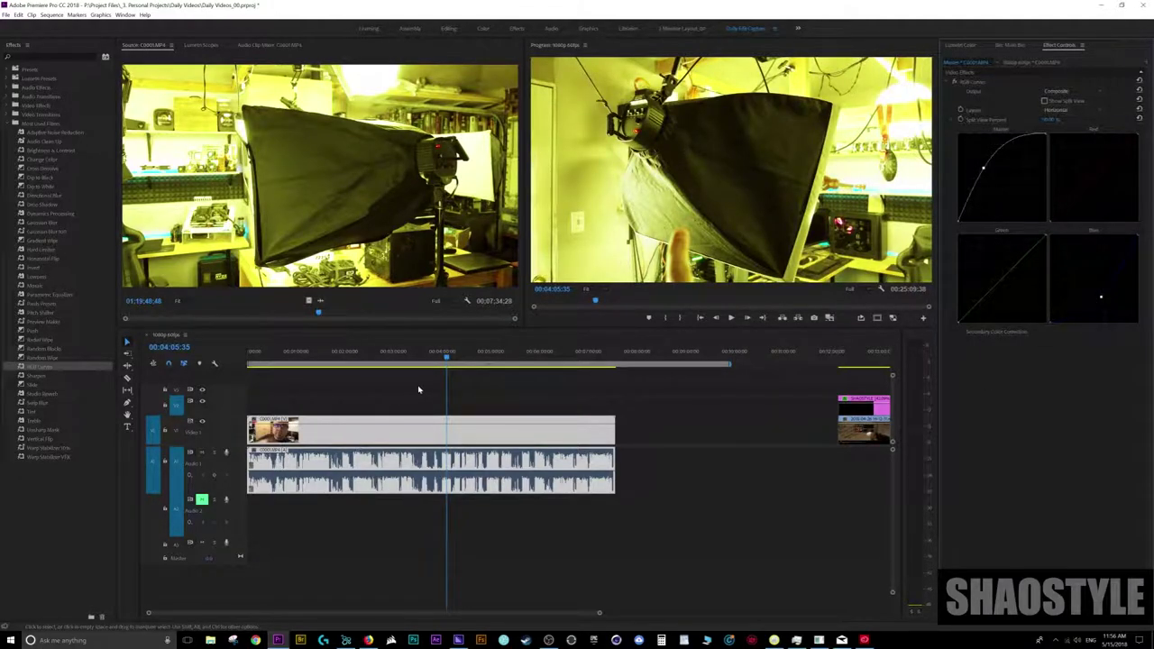
click(443, 359)
- Pull the RGB Curves green curve down as a test, shifting the footage toward red
drag(444, 359, 300, 359)
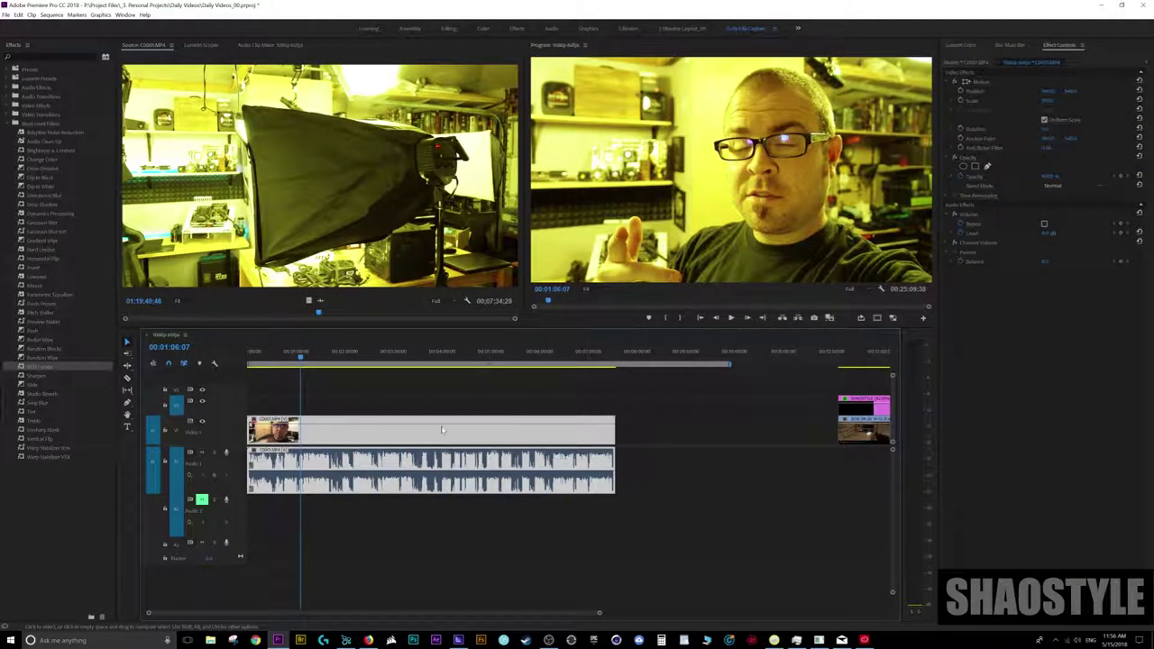
drag(300, 357, 441, 328)
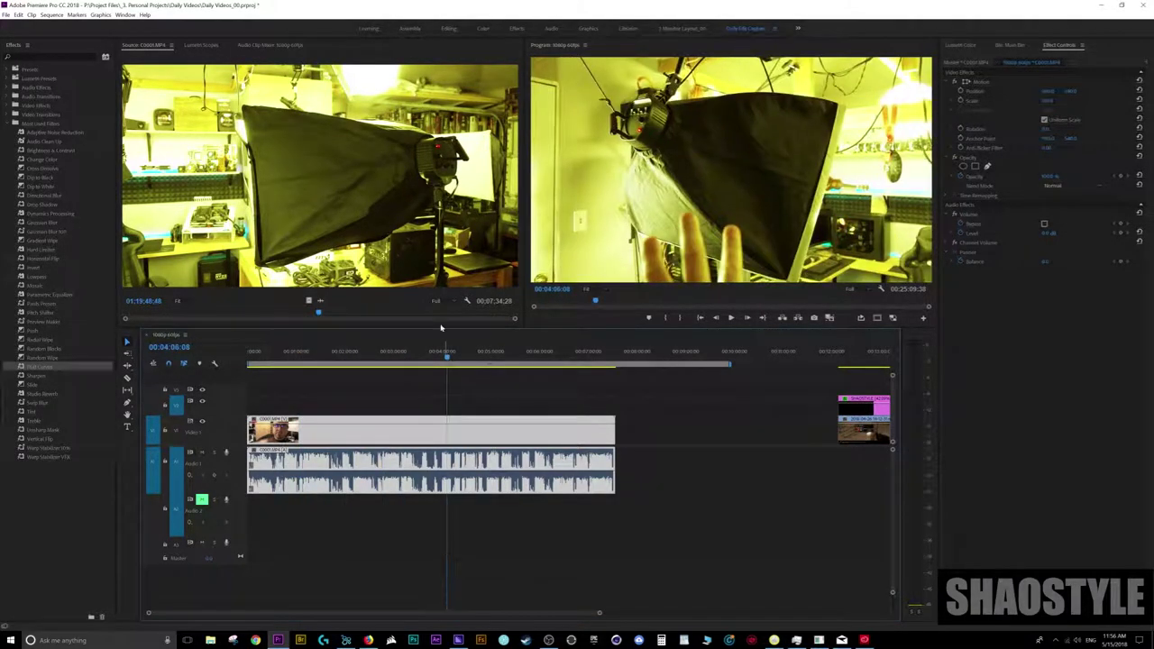
click(378, 226)
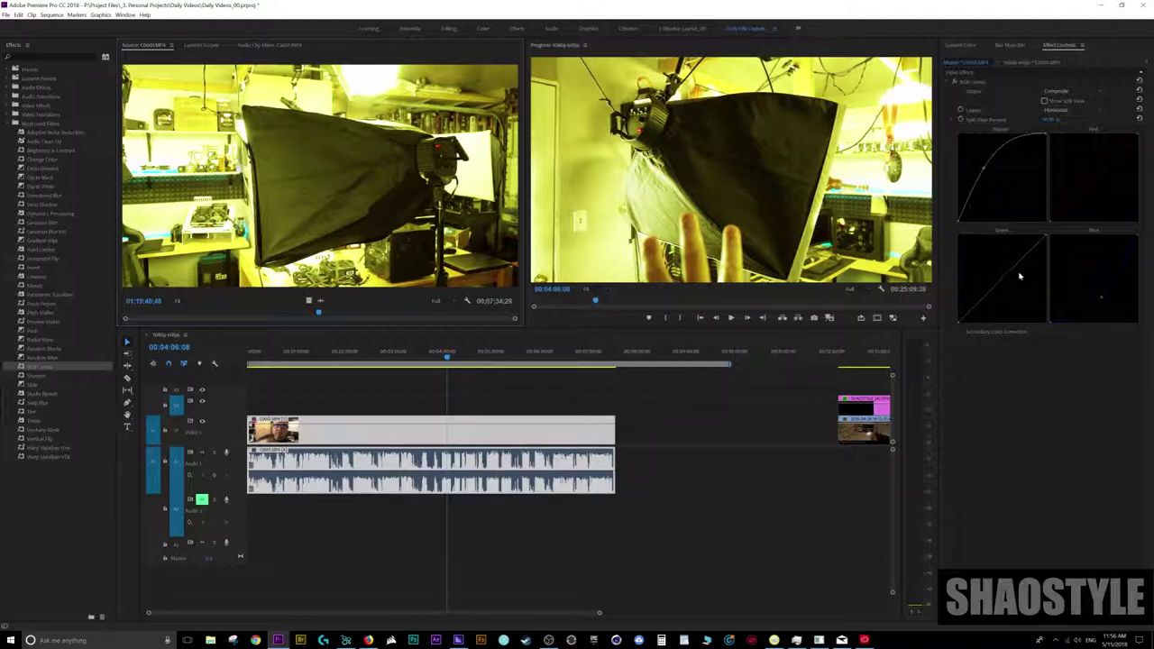
drag(1021, 276, 1012, 289)
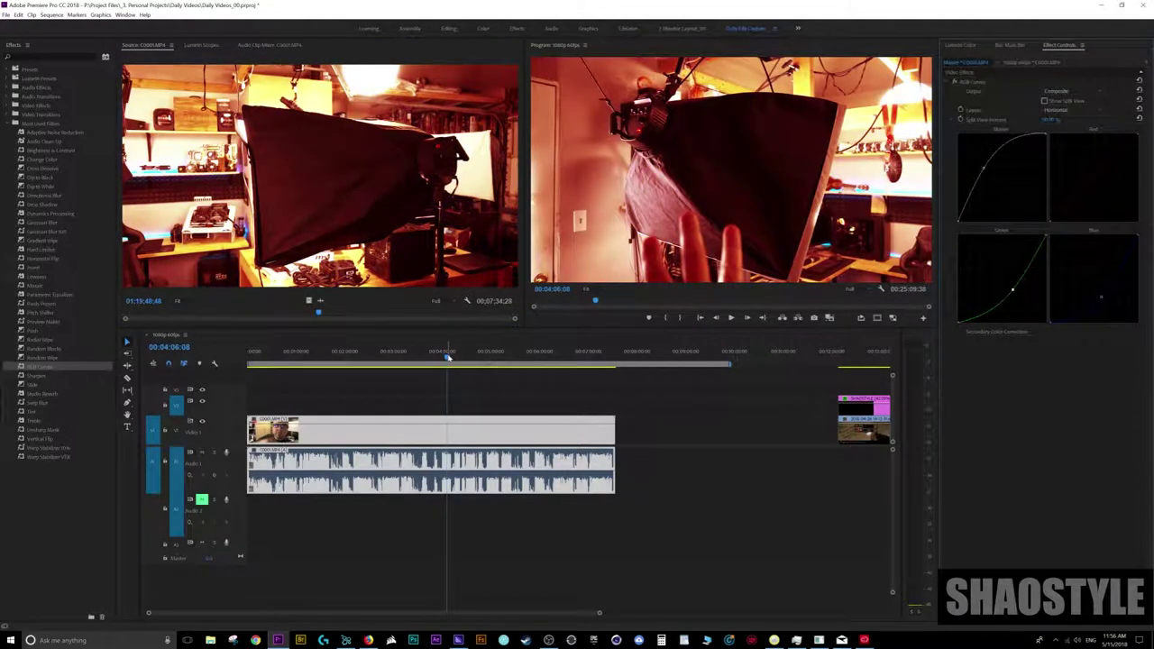
- Check other frames, then reset RGB Curves back to straight lines
drag(457, 356, 493, 356)
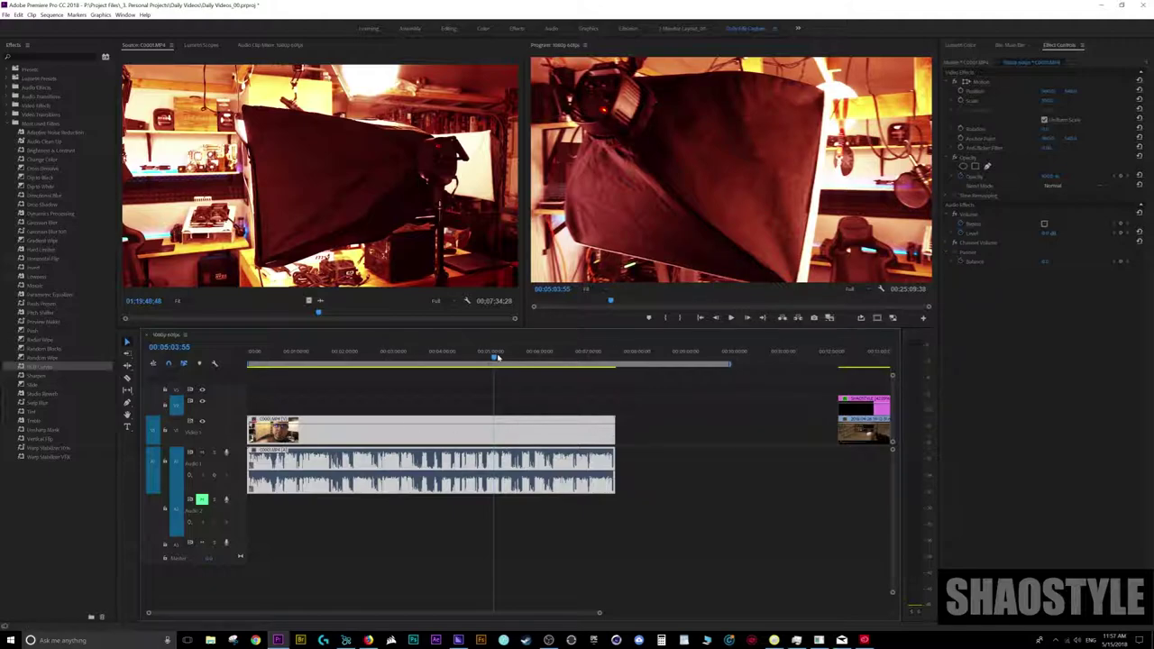
mouse_move(493, 356)
mouse_down()
mouse_move(319, 355)
mouse_move(526, 353)
mouse_move(293, 352)
mouse_up()
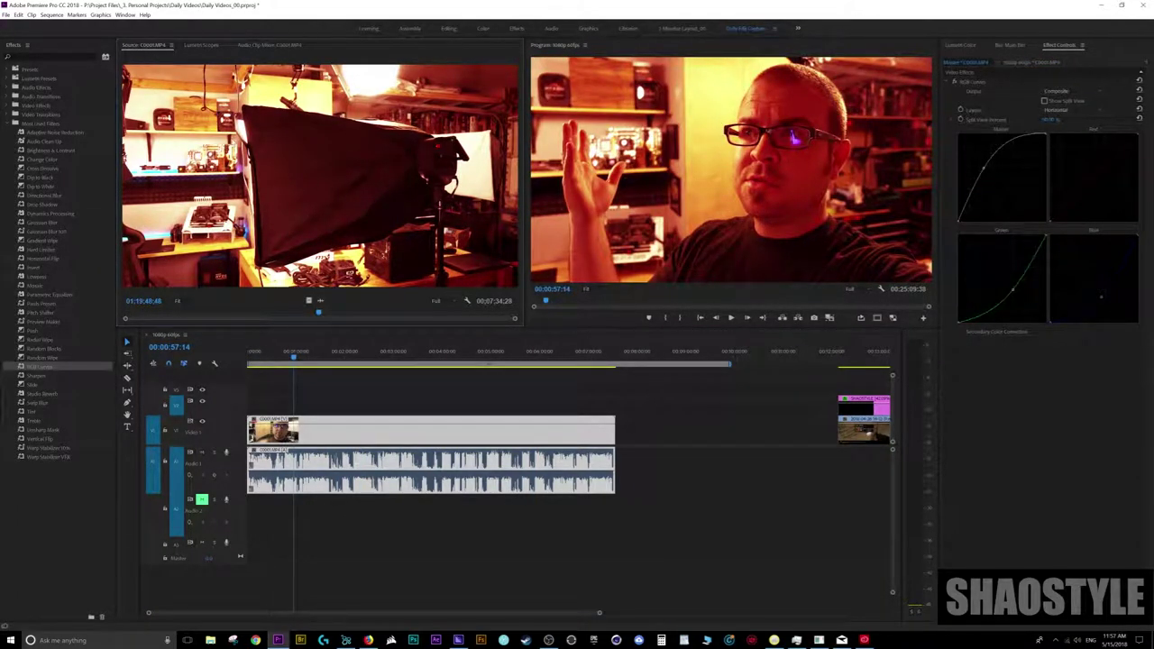
click(1139, 90)
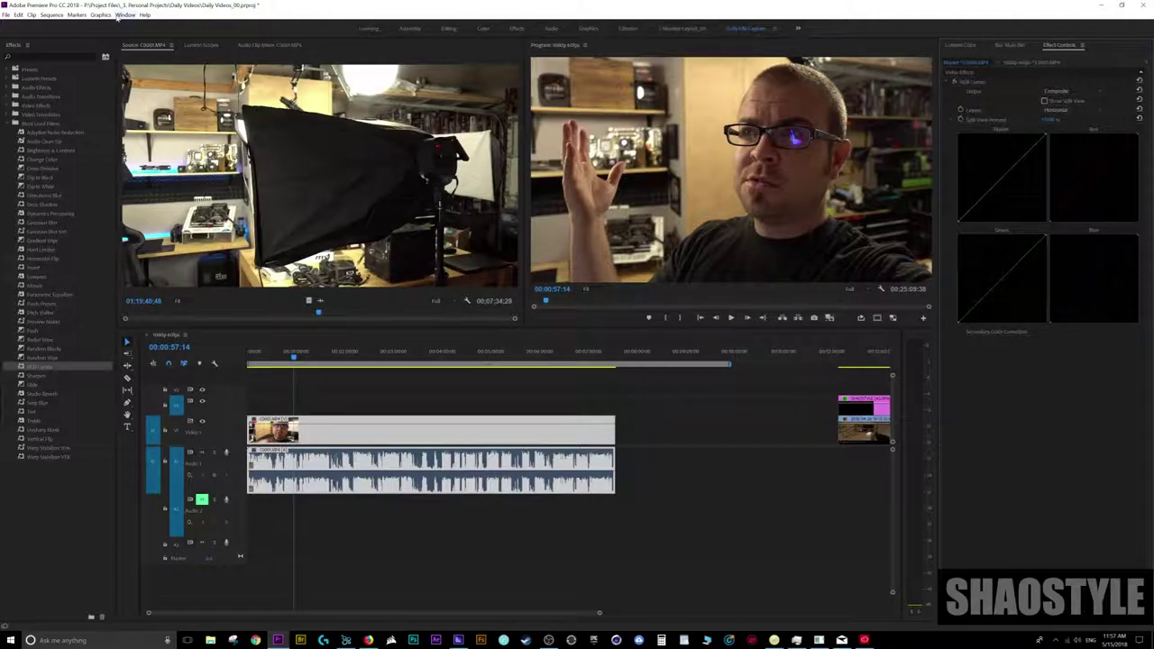
- Show the Lumetri Scopes panel through the Window menu
click(123, 14)
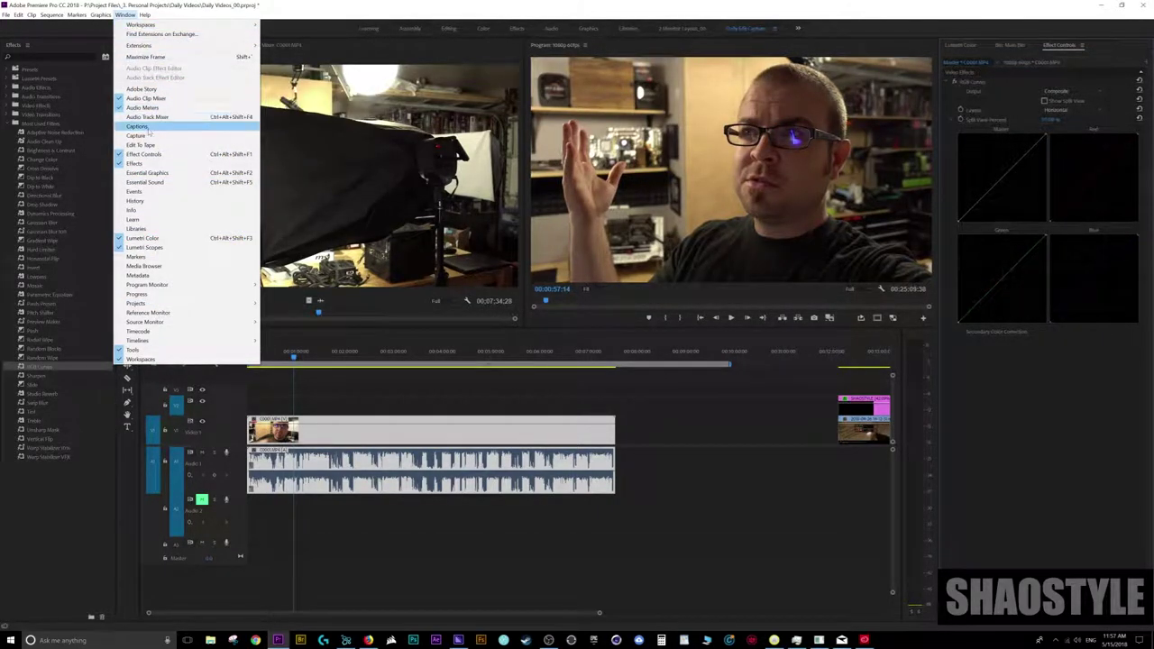
click(145, 247)
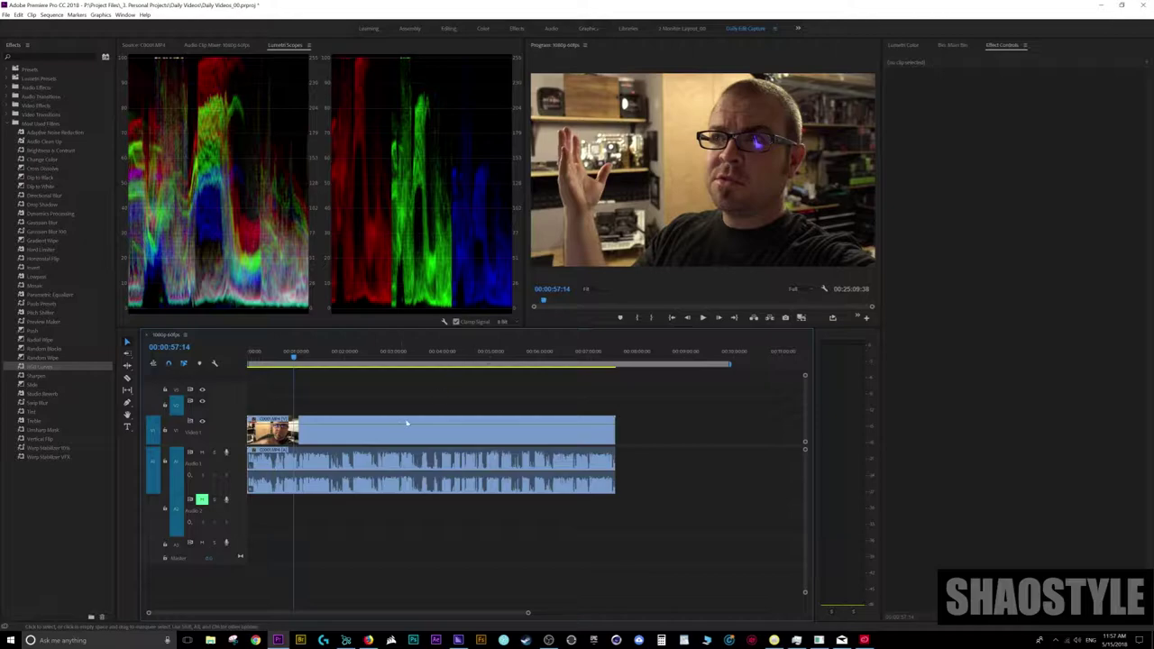
- Select the camera clip and scrub through it while reading its levels in the scopes
click(377, 443)
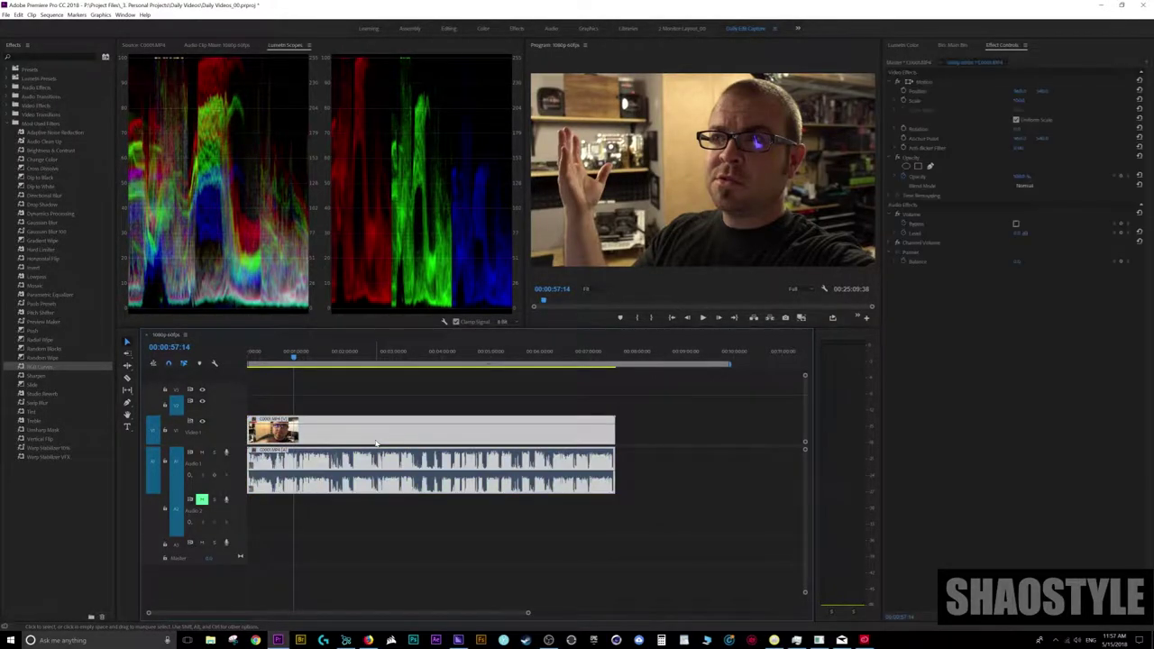
click(338, 356)
drag(338, 356, 475, 354)
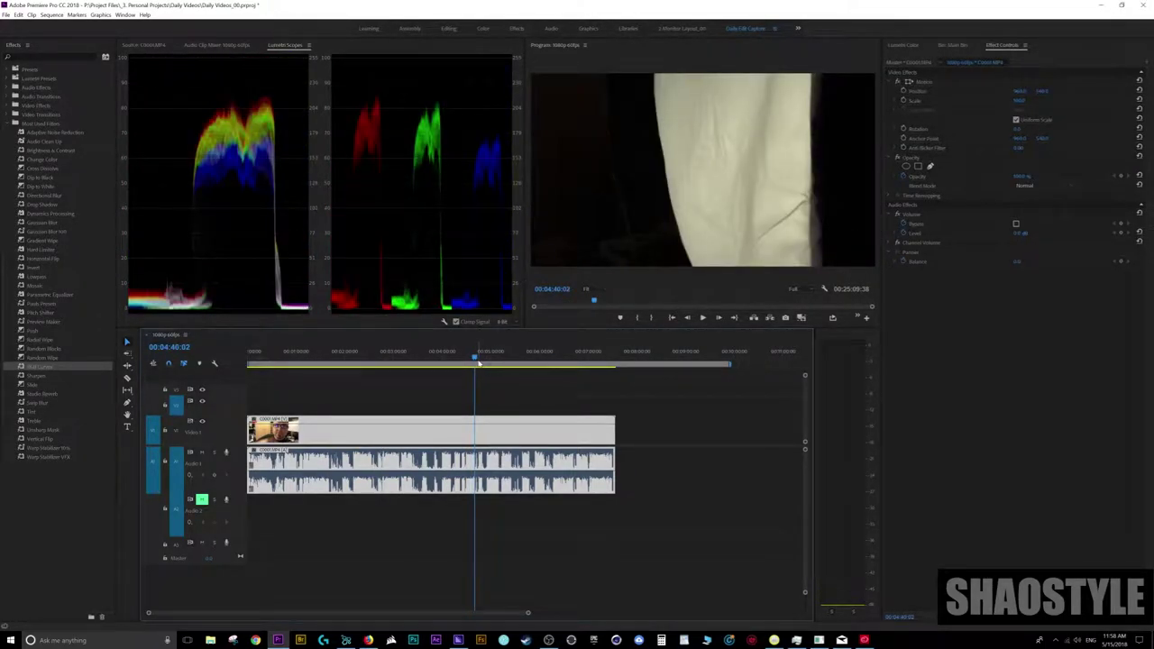
drag(477, 361, 471, 356)
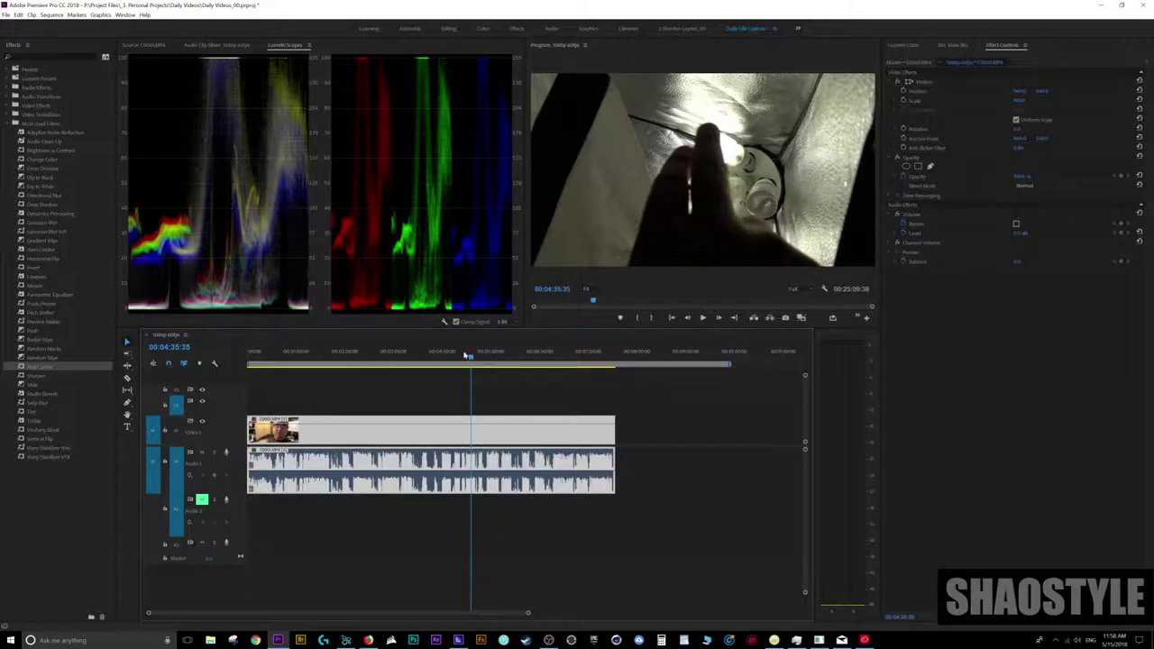
drag(470, 358, 464, 357)
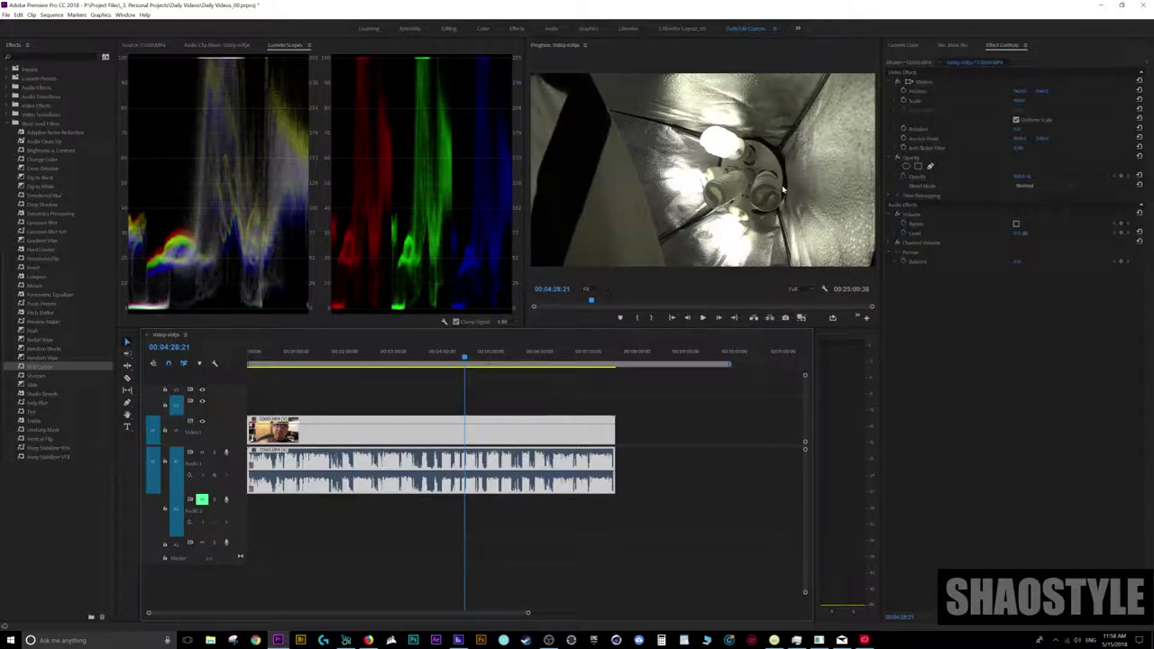
drag(465, 358, 454, 359)
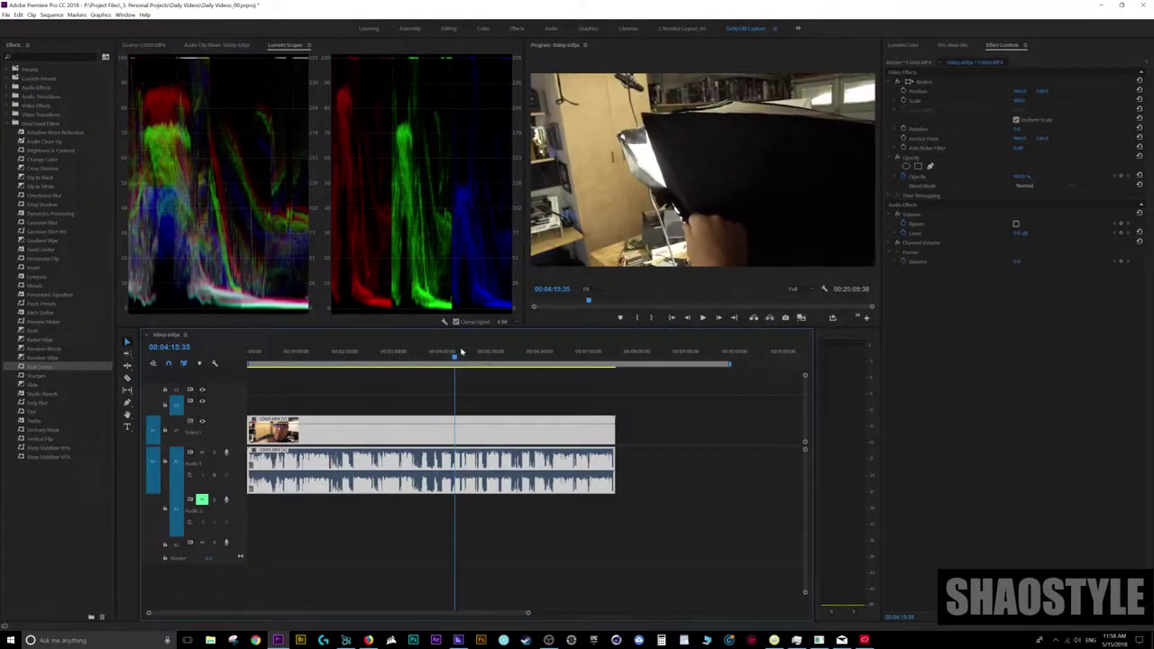
drag(454, 359, 439, 359)
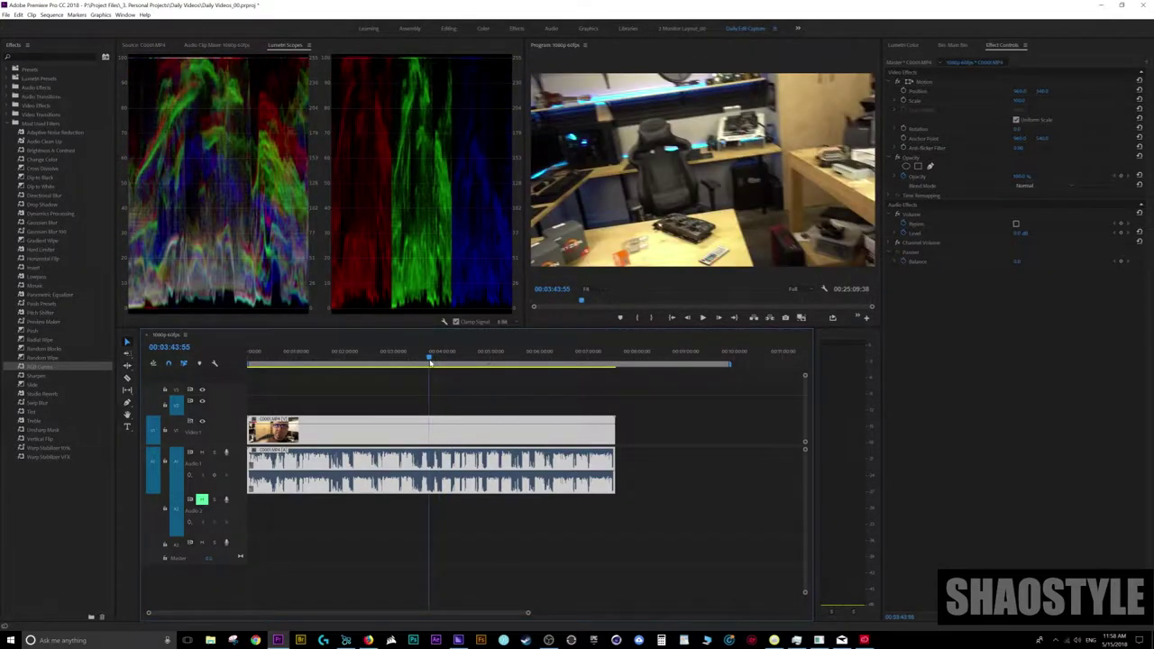
drag(439, 359, 361, 386)
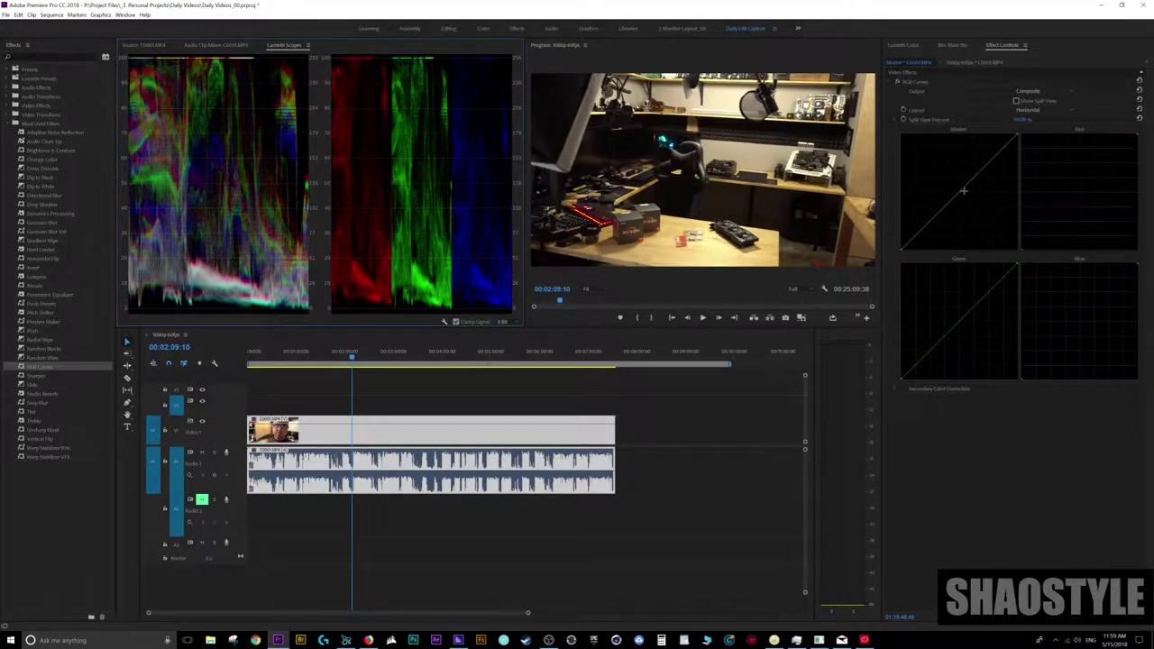
- Lift the master curve midtones slightly and add a point on the blue curve
drag(962, 188, 956, 185)
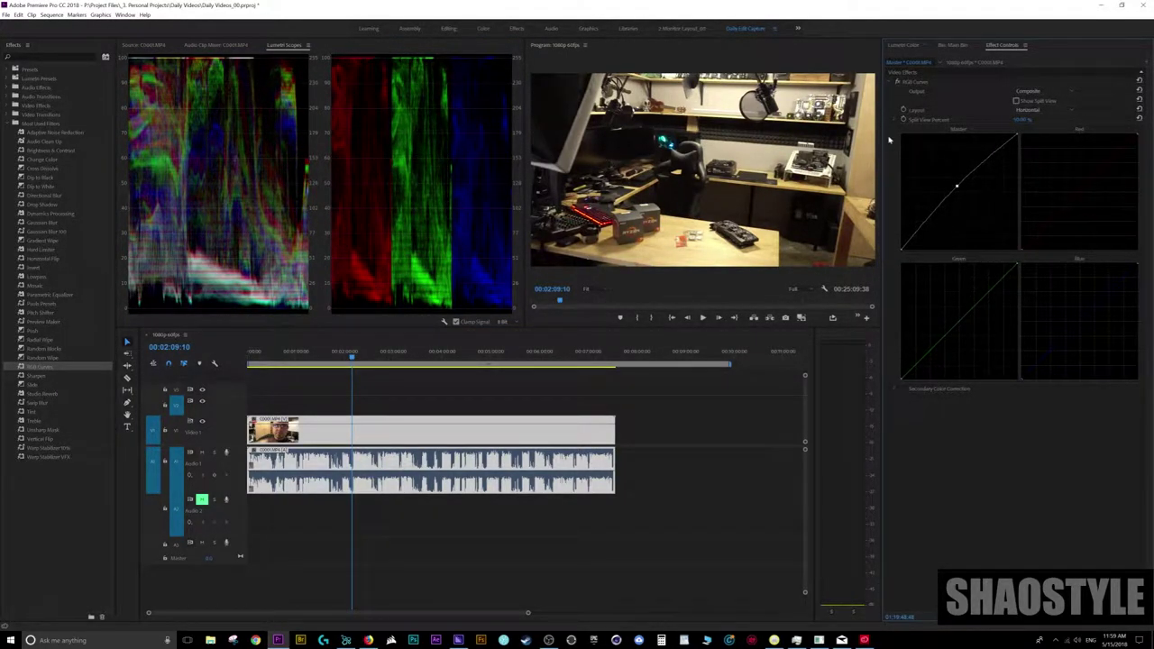
drag(957, 183, 951, 189)
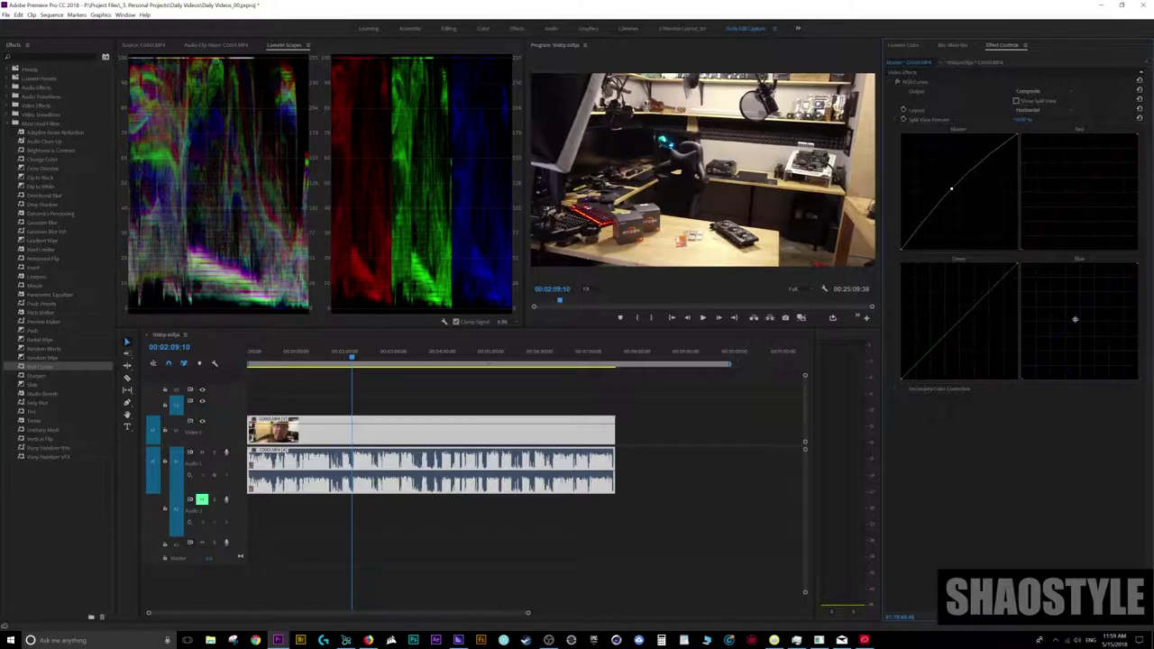
click(1073, 319)
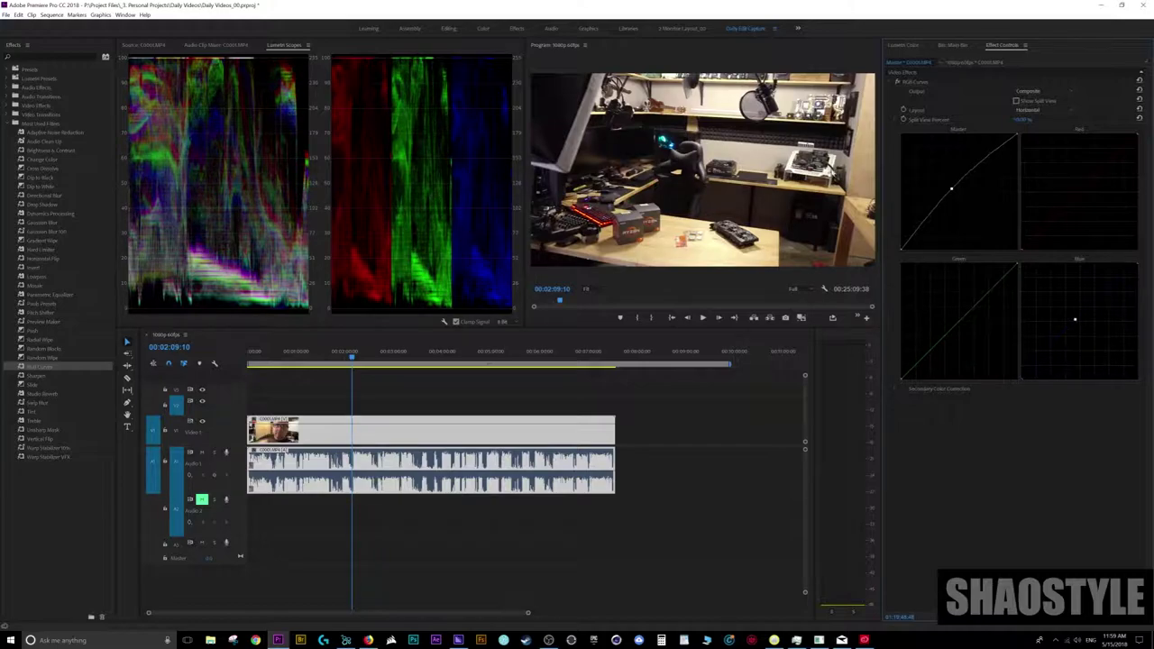
- Toggle the RGB Curves effect off and on to compare, then view the presenter shot
click(897, 82)
click(898, 82)
click(897, 82)
click(301, 357)
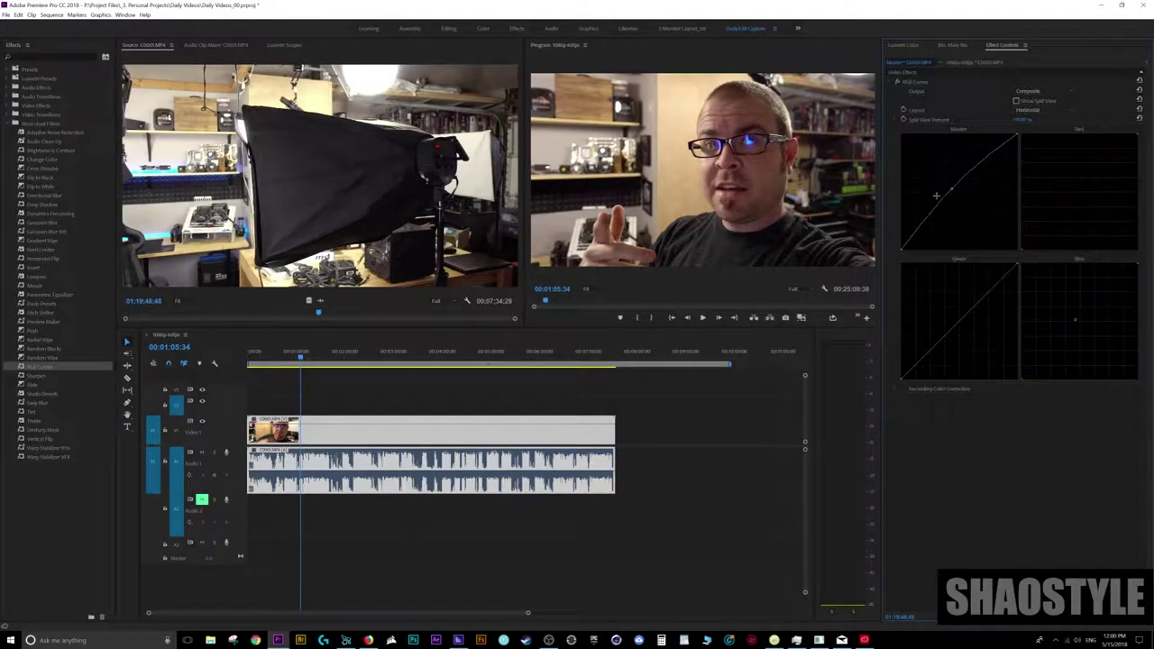
- Lay an adjustment layer across the whole sequence on V2
click(1074, 321)
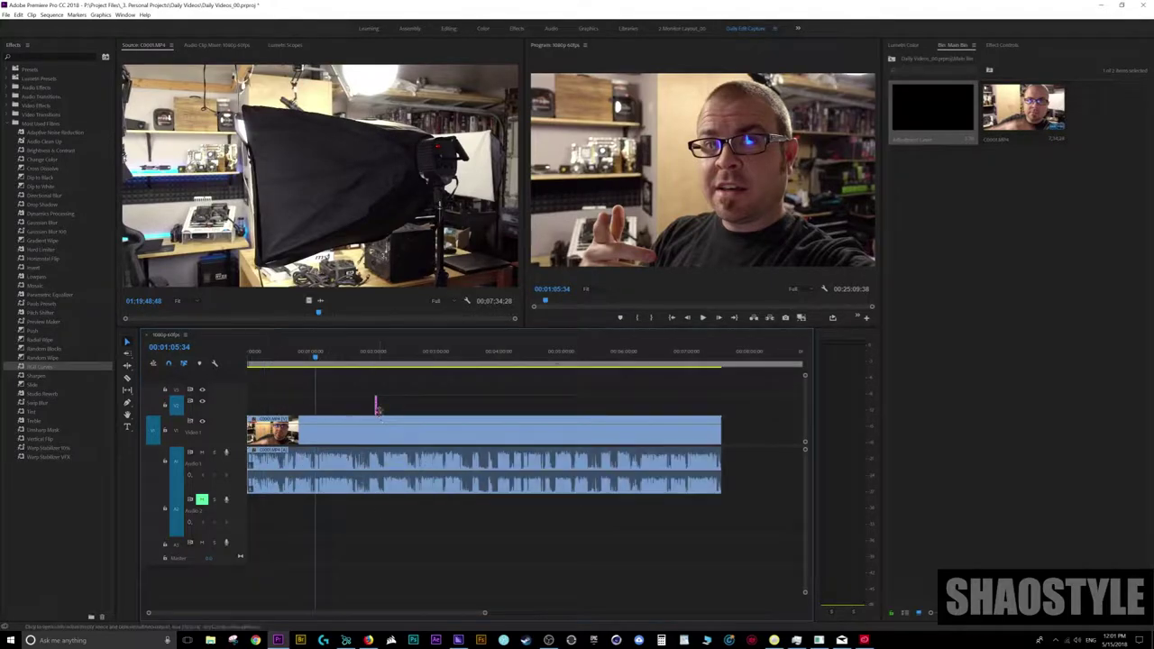
mouse_move(377, 408)
mouse_down()
mouse_move(721, 408)
mouse_move(248, 406)
mouse_up()
- Razor the camera clip at three edit points, then select the adjustment layer
click(346, 456)
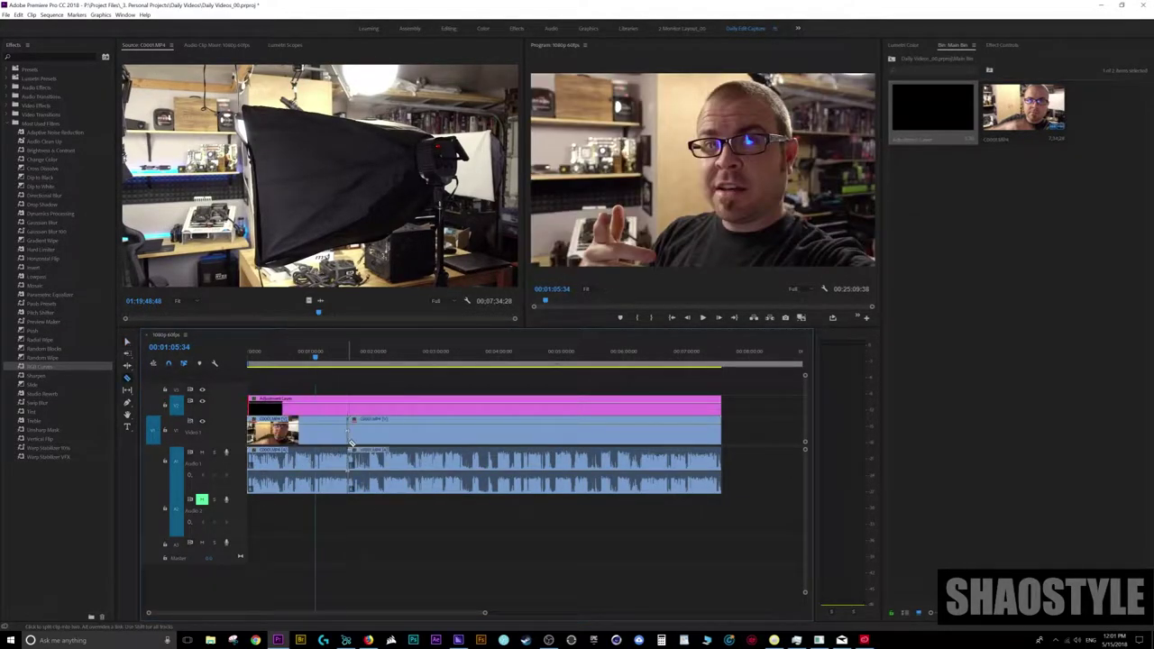
click(510, 455)
click(590, 458)
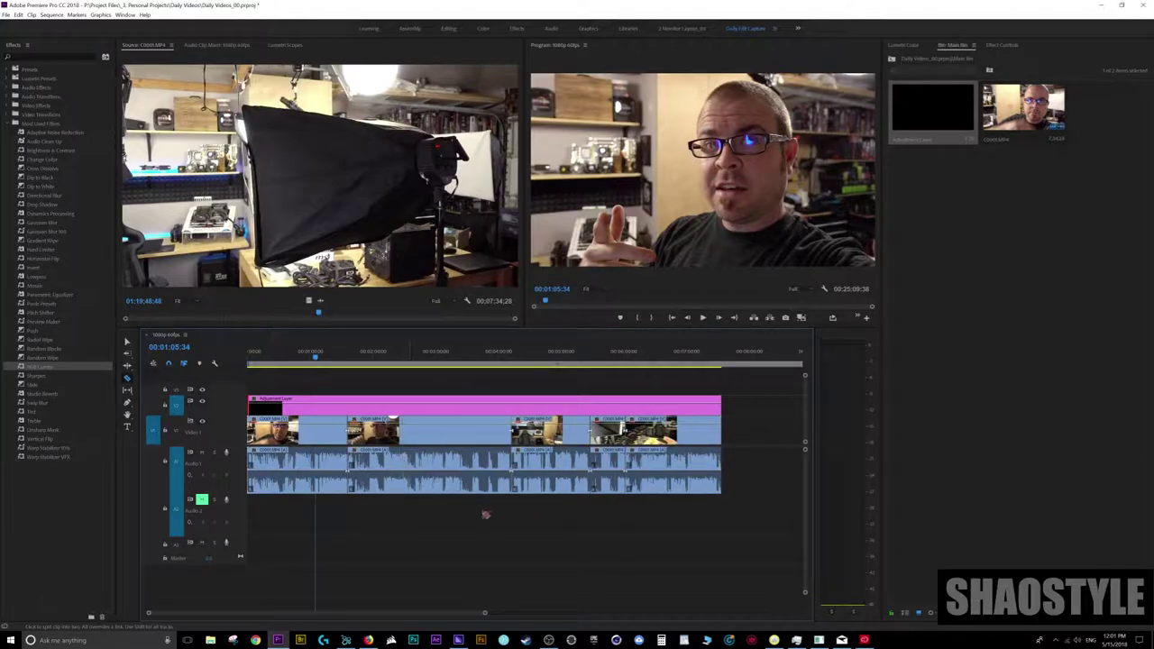
key(v)
click(439, 412)
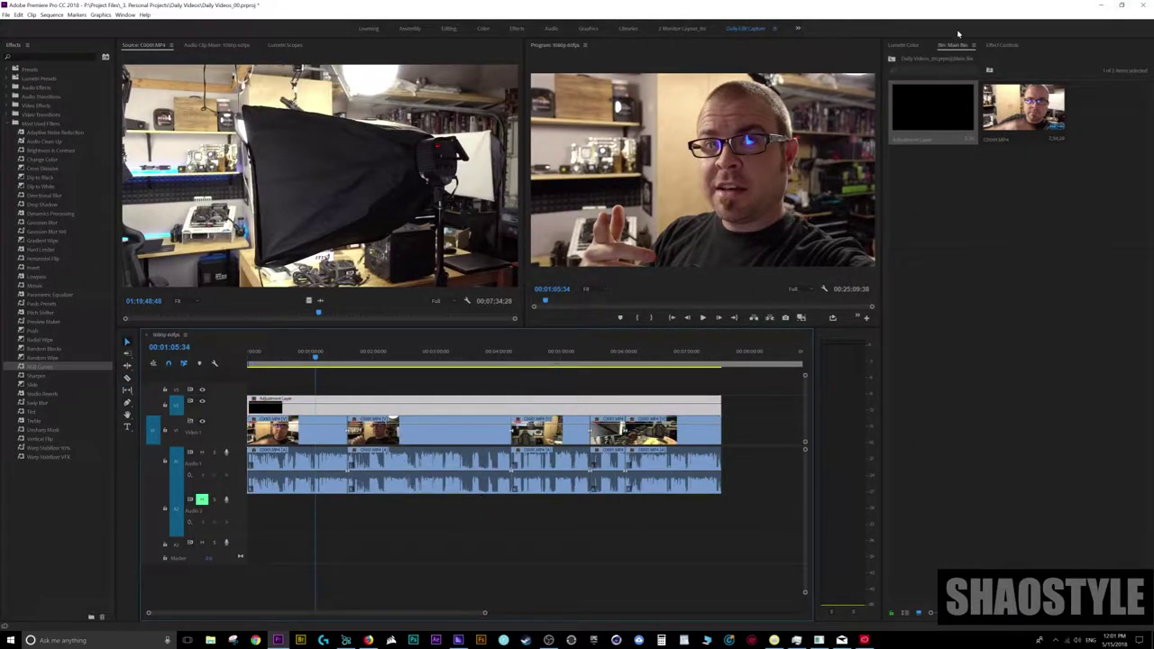
- In the adjustment layer's Lumetri Color, add Faded Film, raise Vibrance and Sharpen, and reveal Vignette settings
click(902, 44)
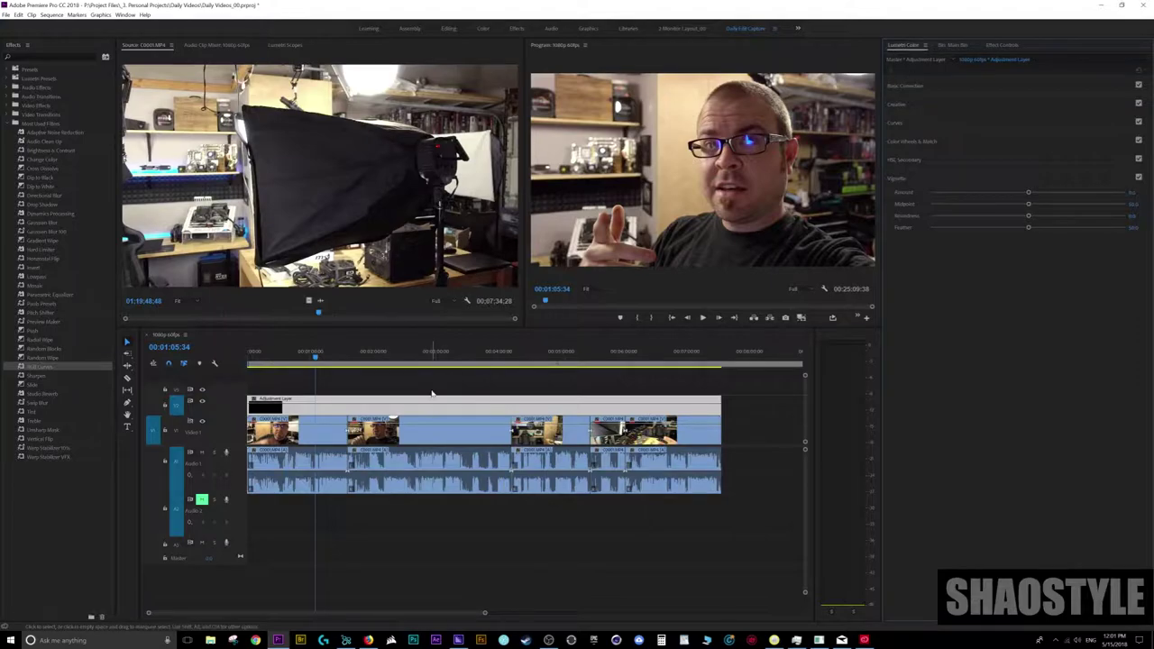
click(905, 86)
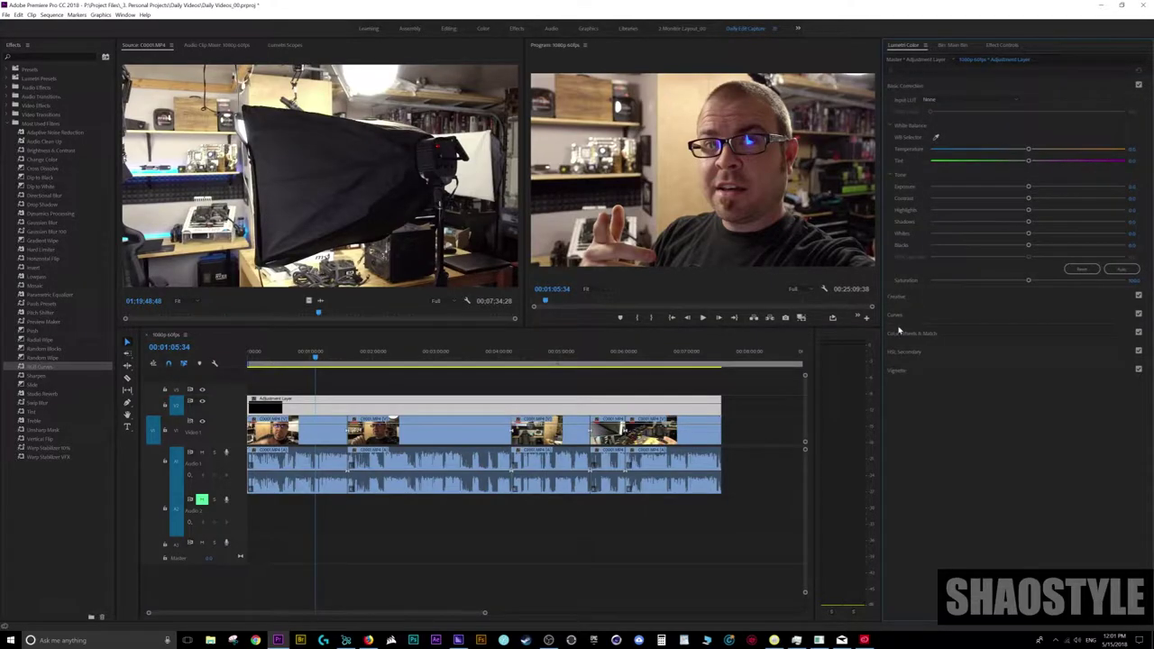
click(911, 298)
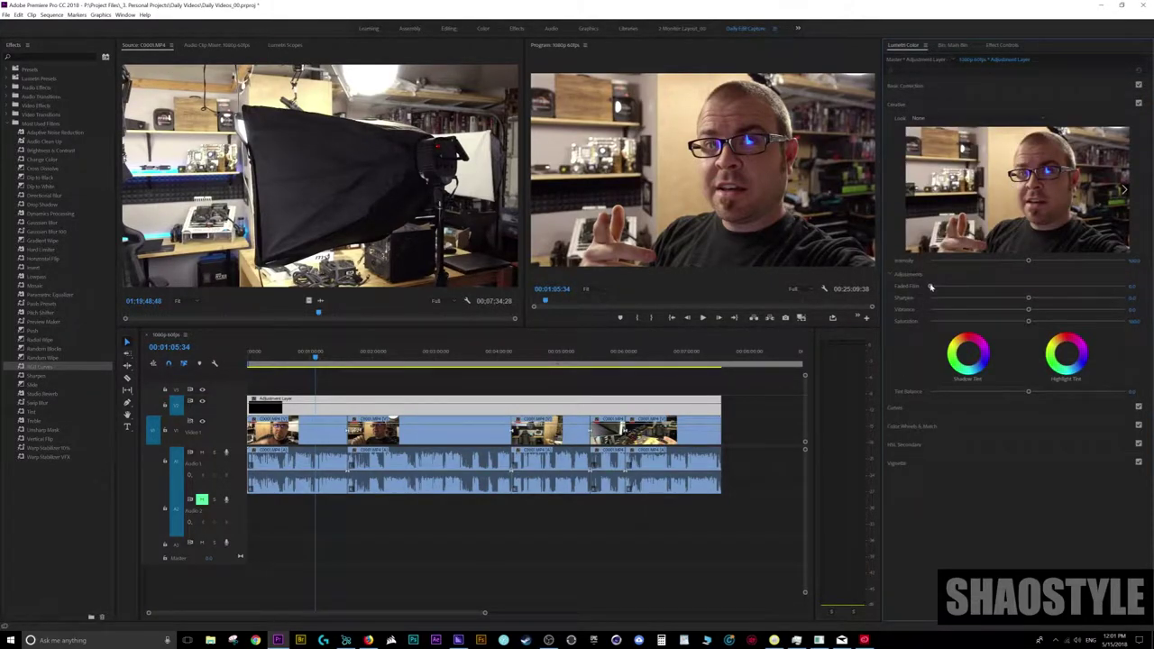
drag(930, 287, 958, 287)
mouse_move(1028, 311)
mouse_down()
mouse_move(1068, 310)
mouse_move(1050, 298)
mouse_move(1061, 299)
mouse_up()
click(897, 463)
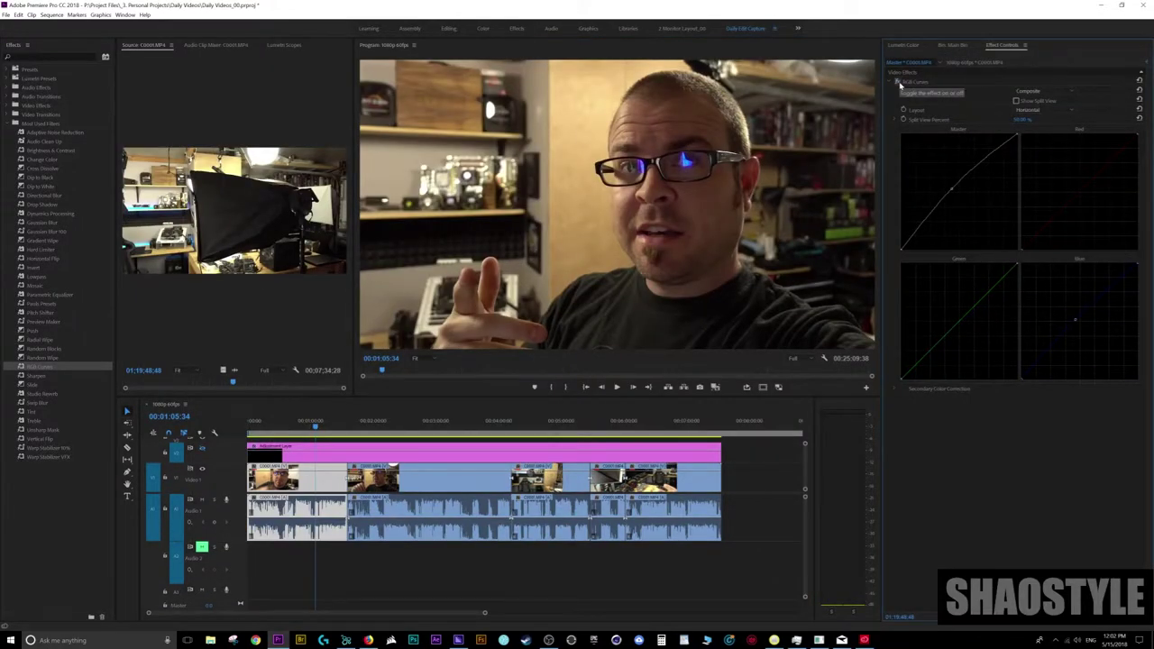
- Re-enable the camera clip's RGB Curves effect with its fx toggle in Effect Controls
click(900, 84)
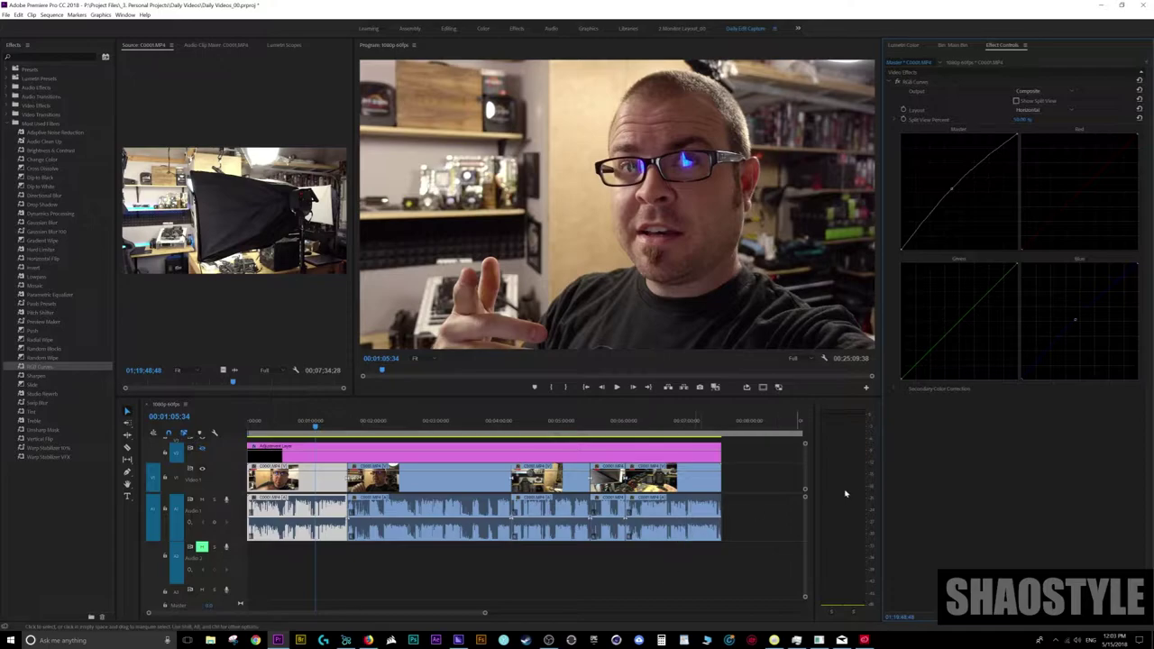
- Select the adjustment layer, show the Main Bin, and toggle RGB Curves off and on for a before/after comparison
click(528, 458)
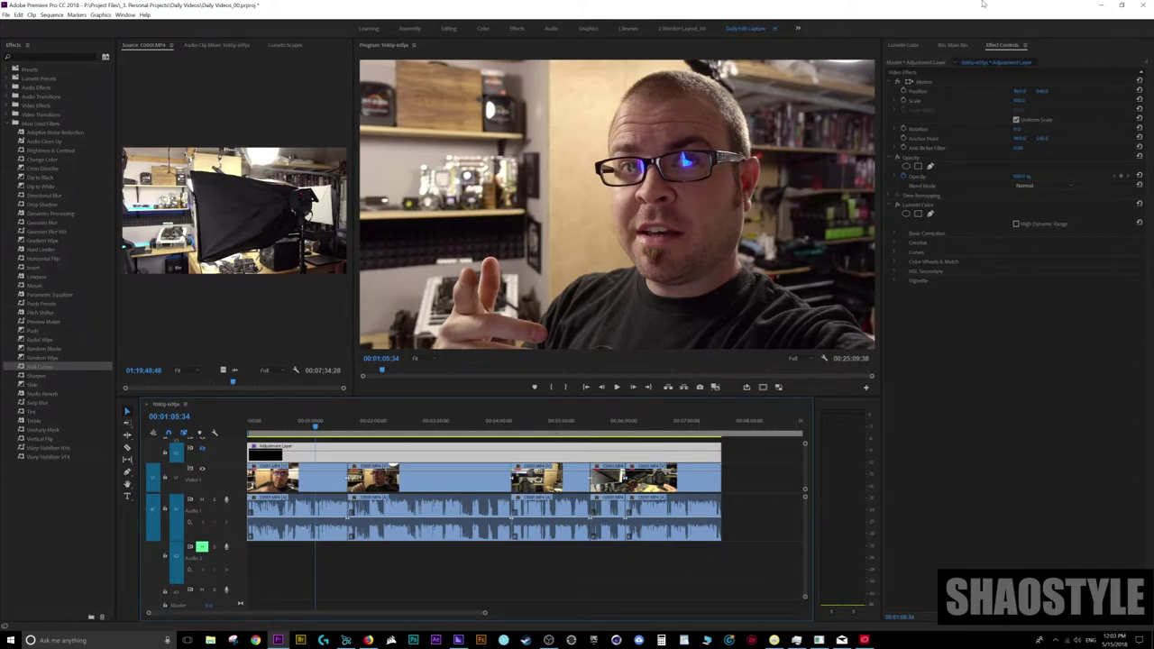
click(953, 45)
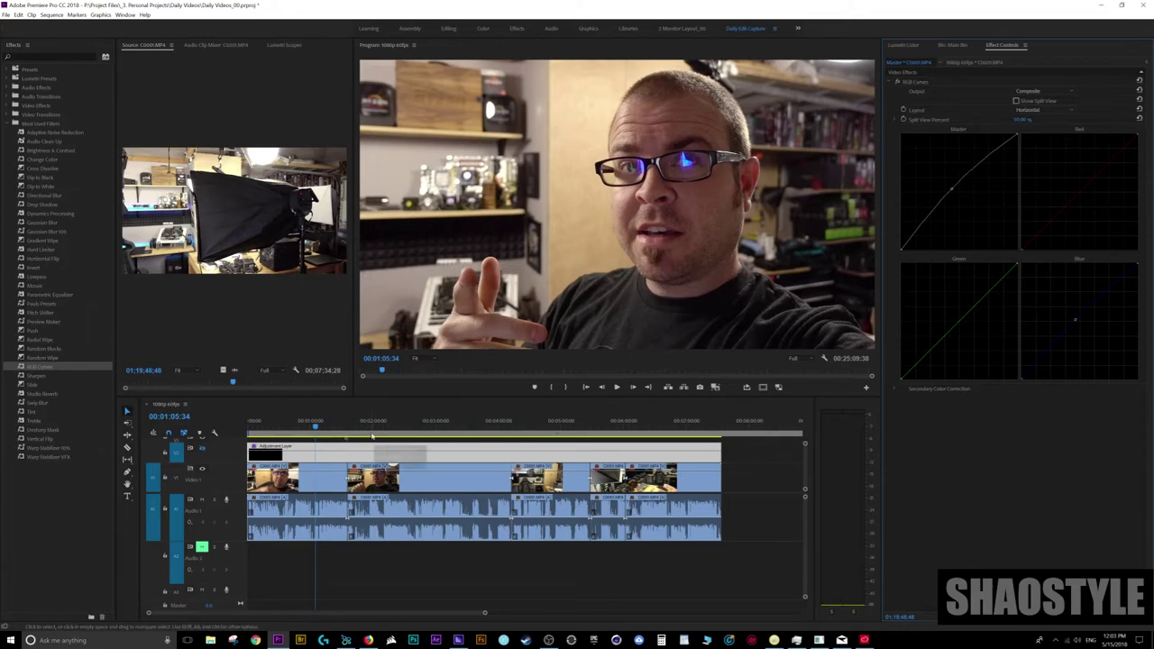
click(897, 82)
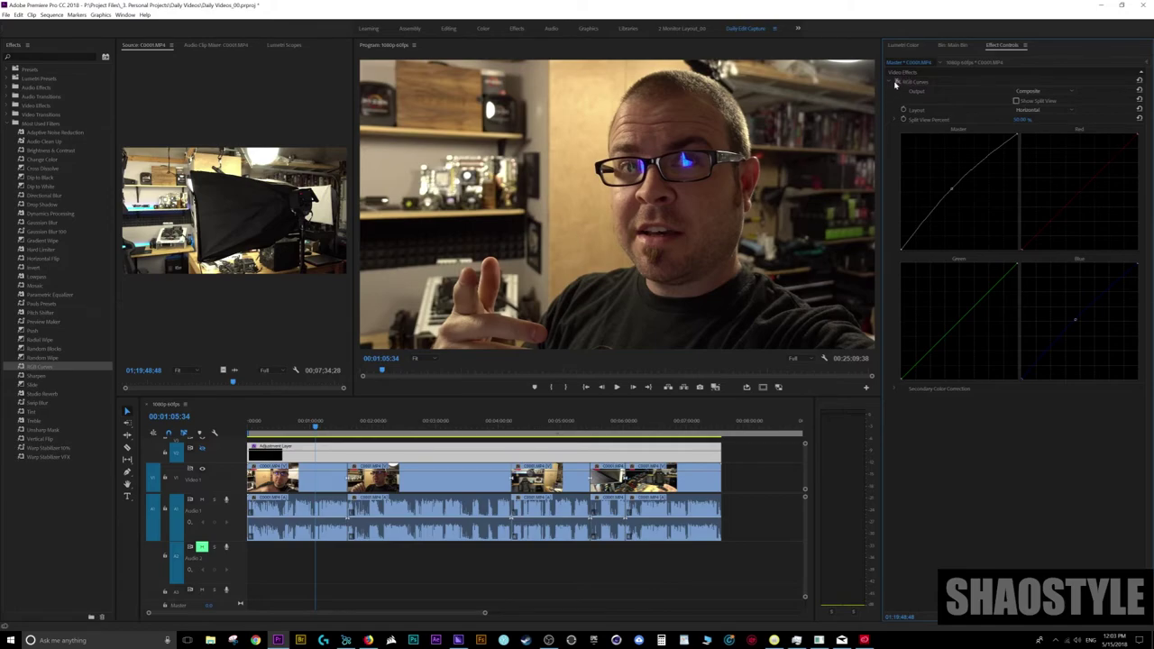
click(897, 83)
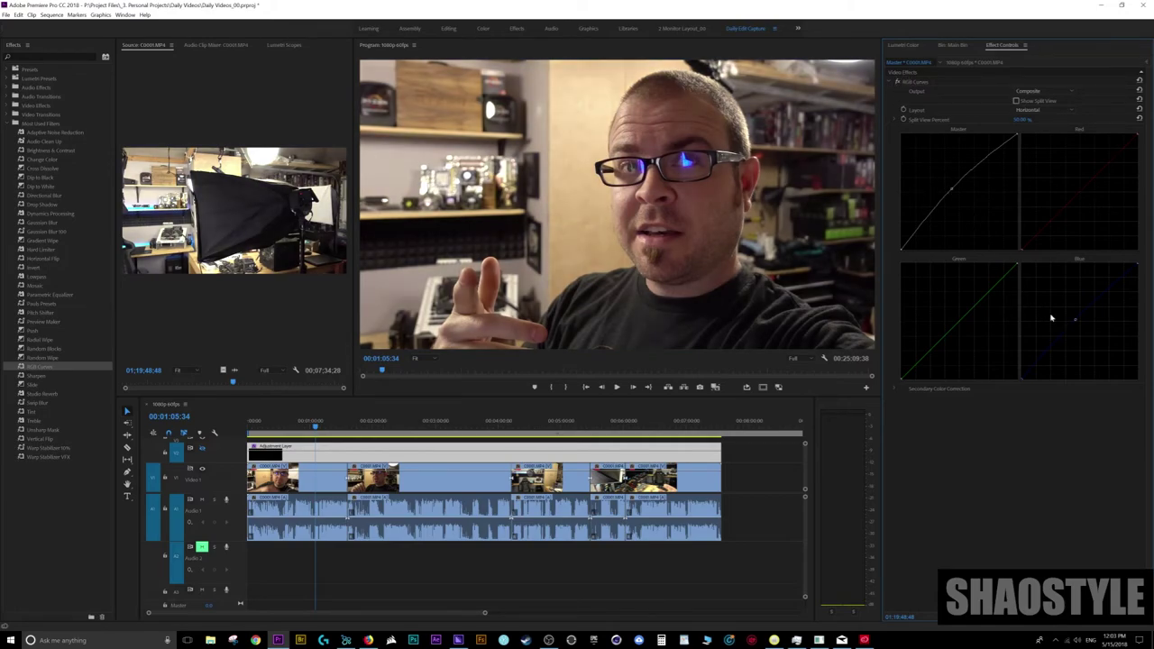